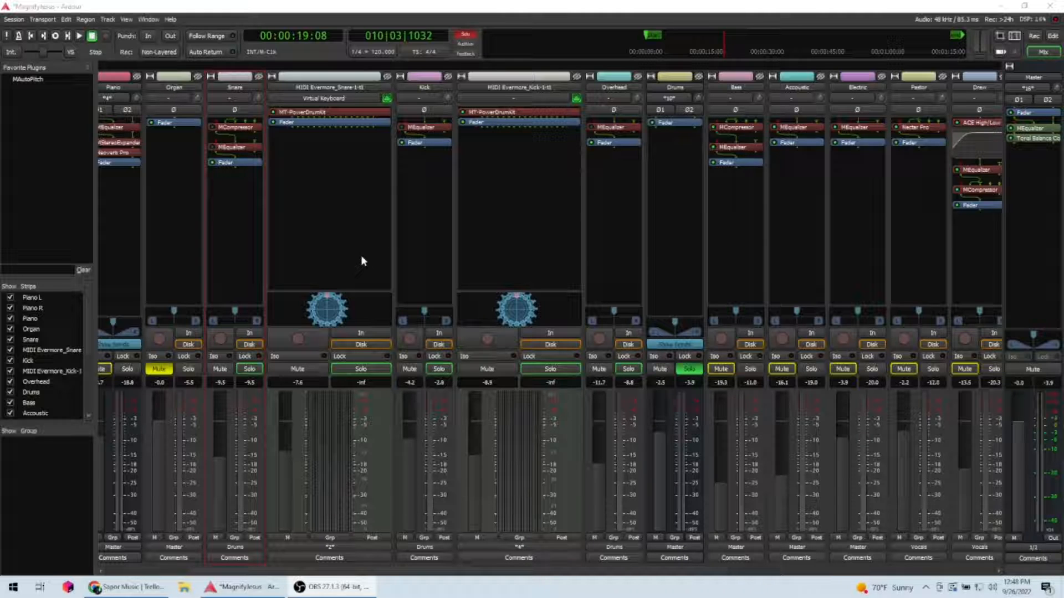
- Play the drum mix, briefly solo the Snare track, and leave the Kick track soloed instead
{"action": "left_click", "coordinate": [80, 36]}
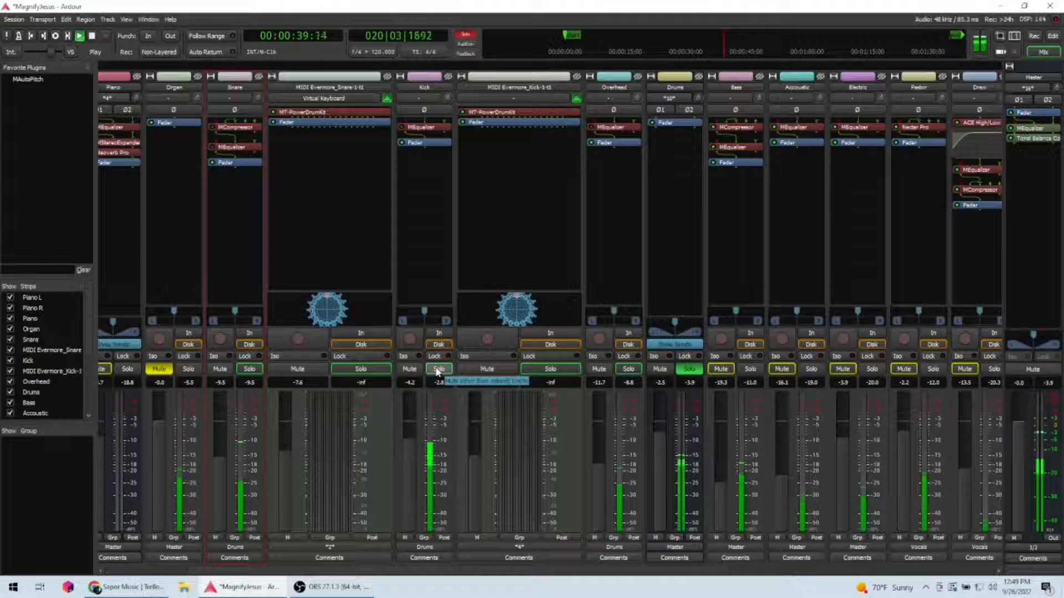
{"action": "left_click", "coordinate": [251, 370]}
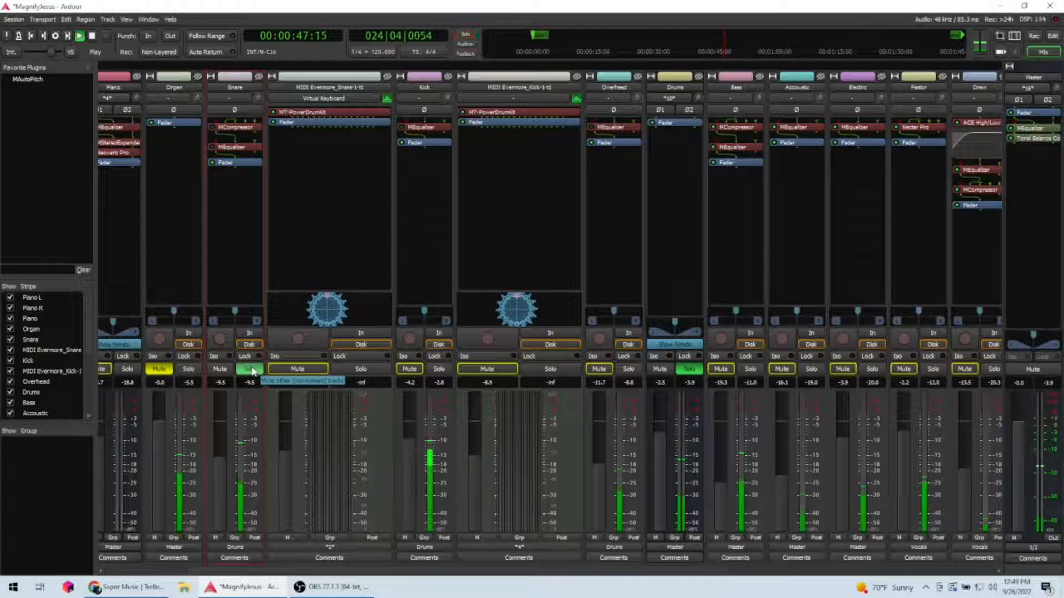
{"action": "left_click", "coordinate": [251, 369]}
{"action": "left_click", "coordinate": [439, 369]}
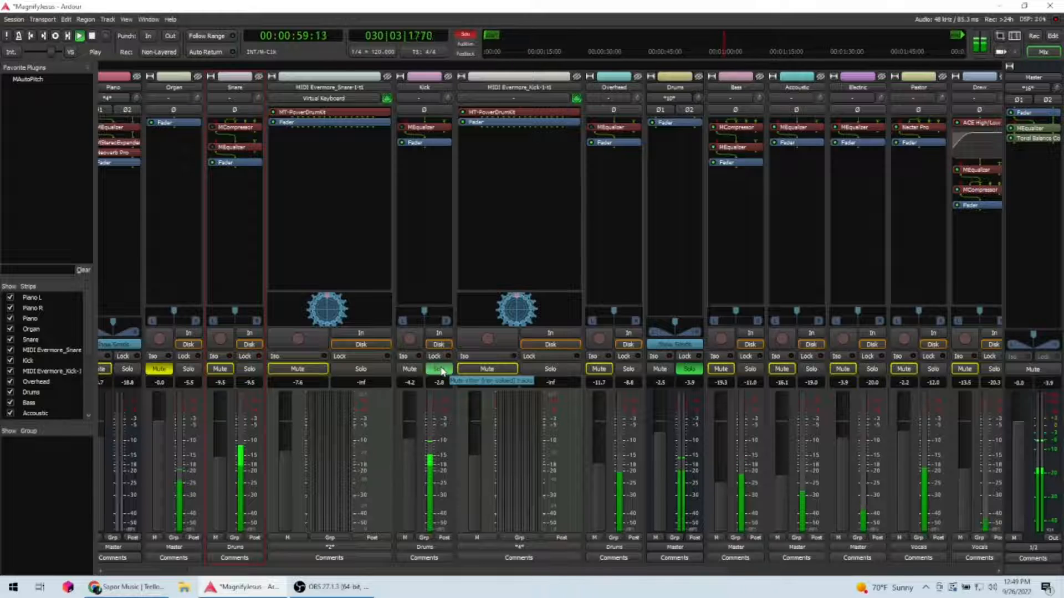
- Open the Kick track's MEqualizer, place its window clear of the Kick strip, and take it out of bypass
{"action": "double_click", "coordinate": [421, 128]}
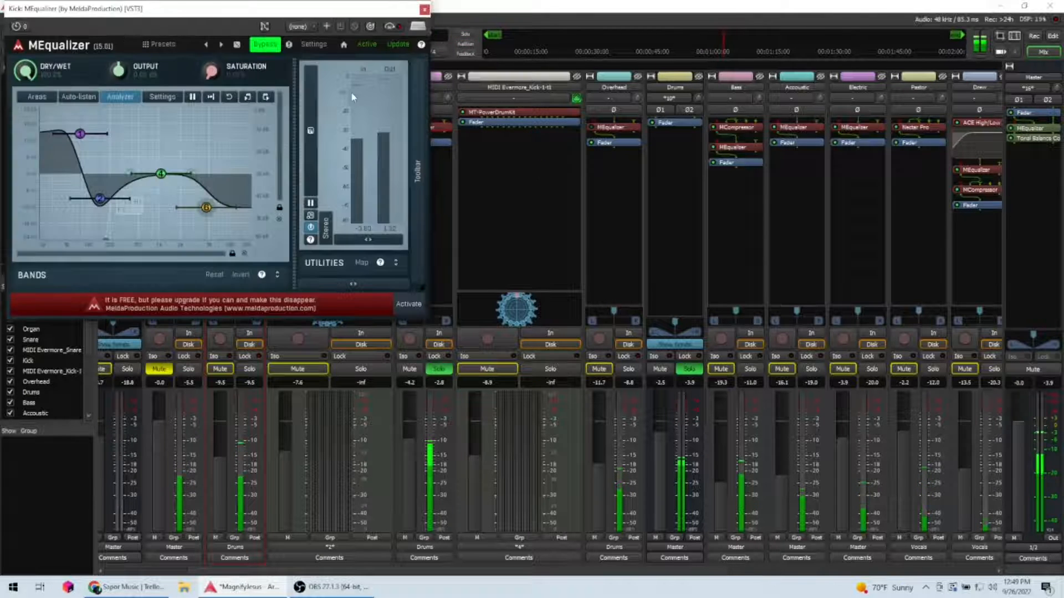
{"action": "left_click_drag", "start_coordinate": [169, 14], "coordinate": [383, 89]}
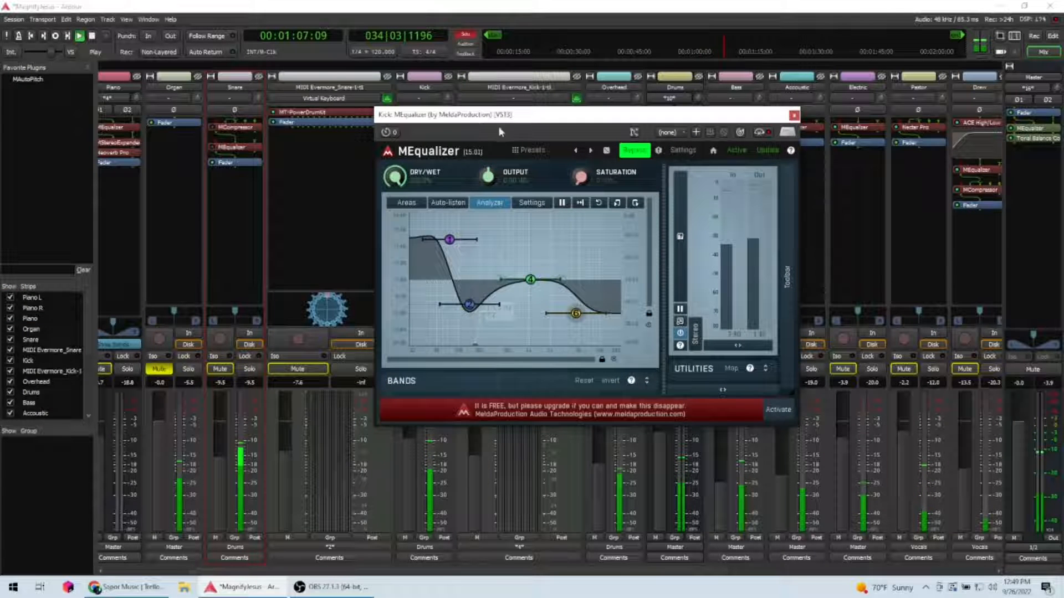
{"action": "left_click_drag", "start_coordinate": [536, 118], "coordinate": [649, 138]}
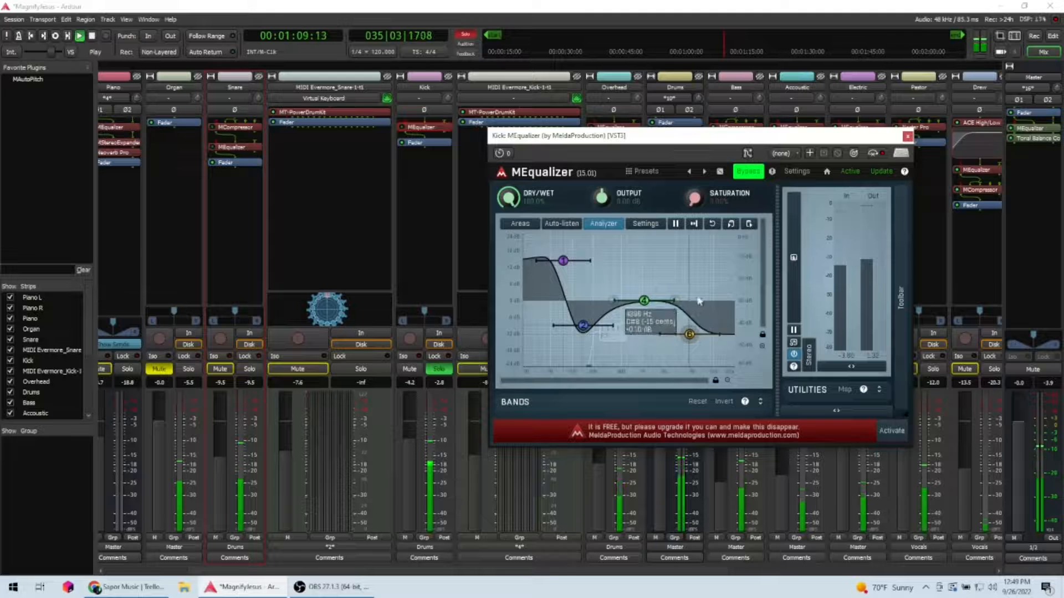
{"action": "left_click_drag", "start_coordinate": [807, 135], "coordinate": [856, 137]}
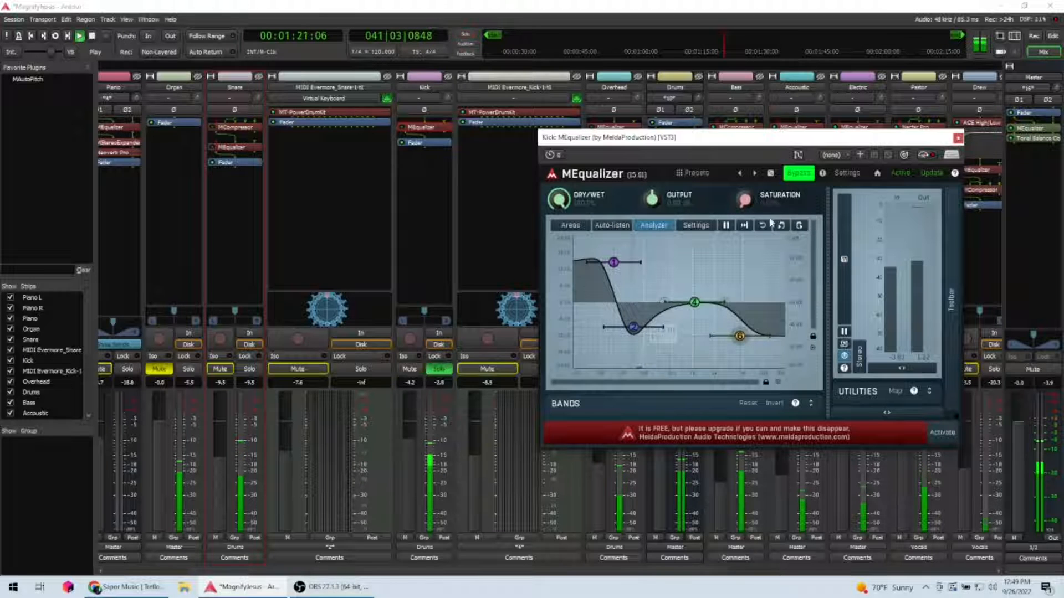
{"action": "left_click", "coordinate": [800, 174]}
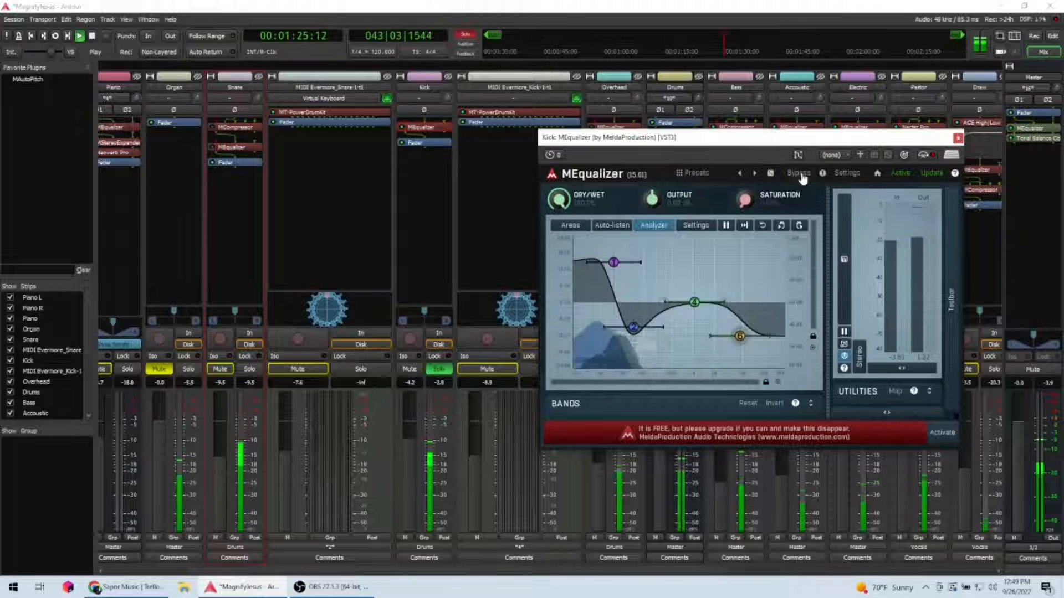
- Show the Kick equalizer's band settings and switch off bands 1, 2, 4 and 6
{"action": "left_click", "coordinate": [810, 403]}
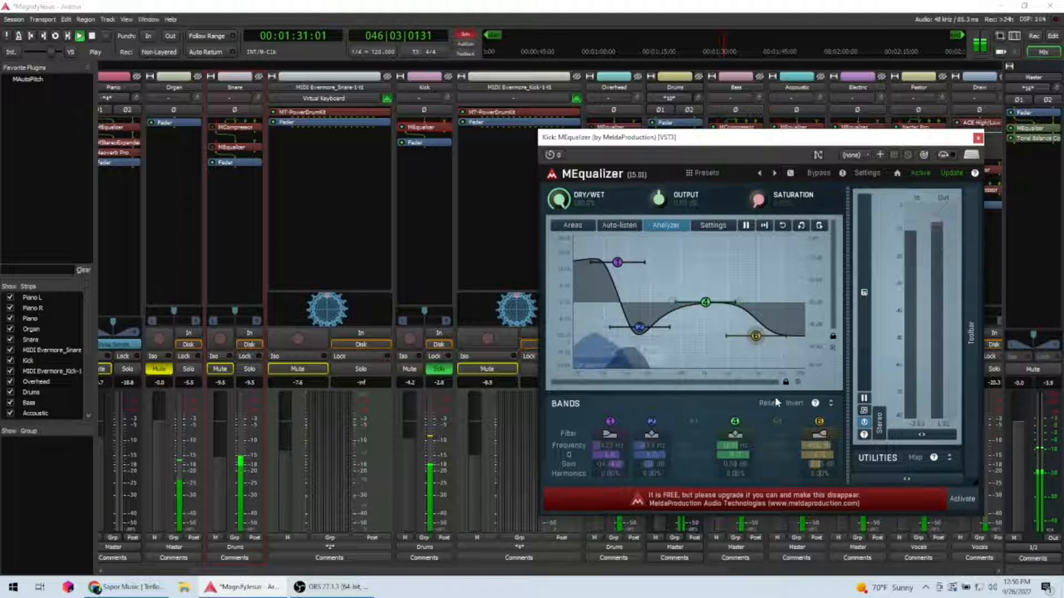
{"action": "left_click", "coordinate": [611, 422]}
{"action": "left_click", "coordinate": [651, 423]}
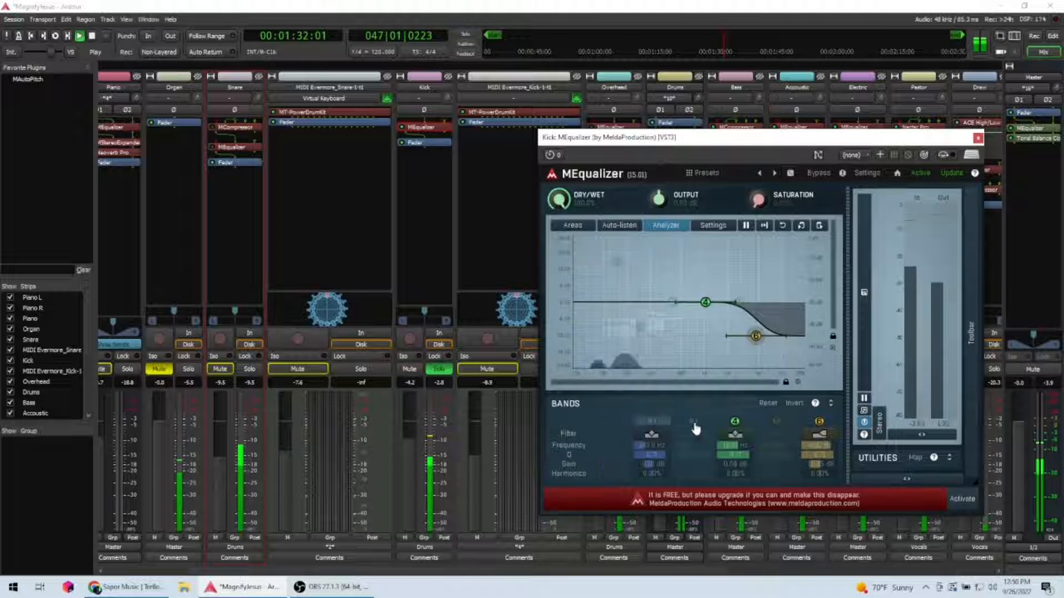
{"action": "left_click", "coordinate": [734, 422]}
{"action": "left_click", "coordinate": [819, 422]}
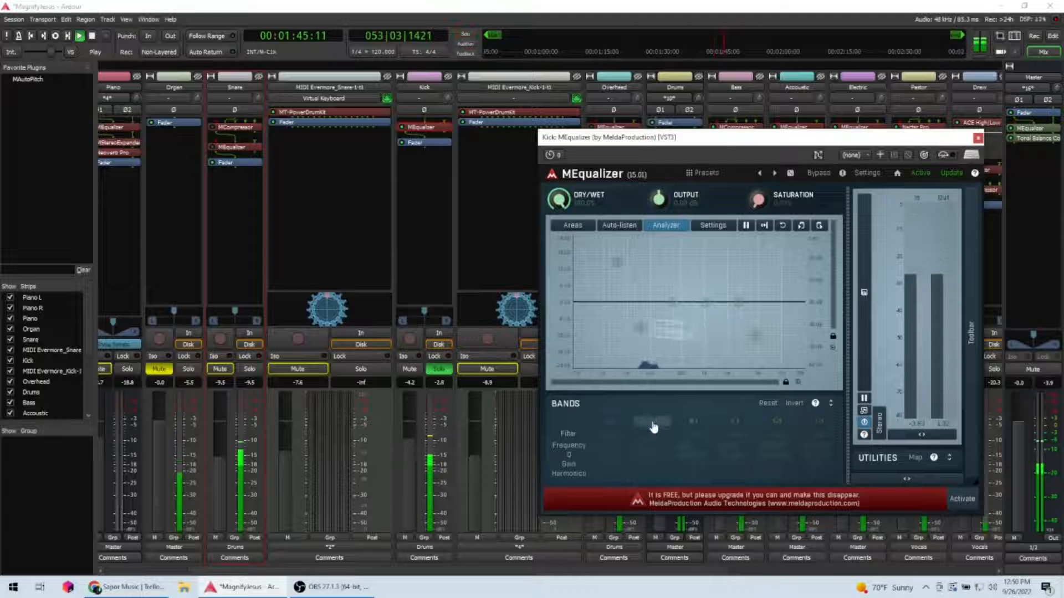
- Audition band 2 of the Kick equalizer on and off, then leave bands 2, 1 and 6 enabled
{"action": "double_click", "coordinate": [640, 327]}
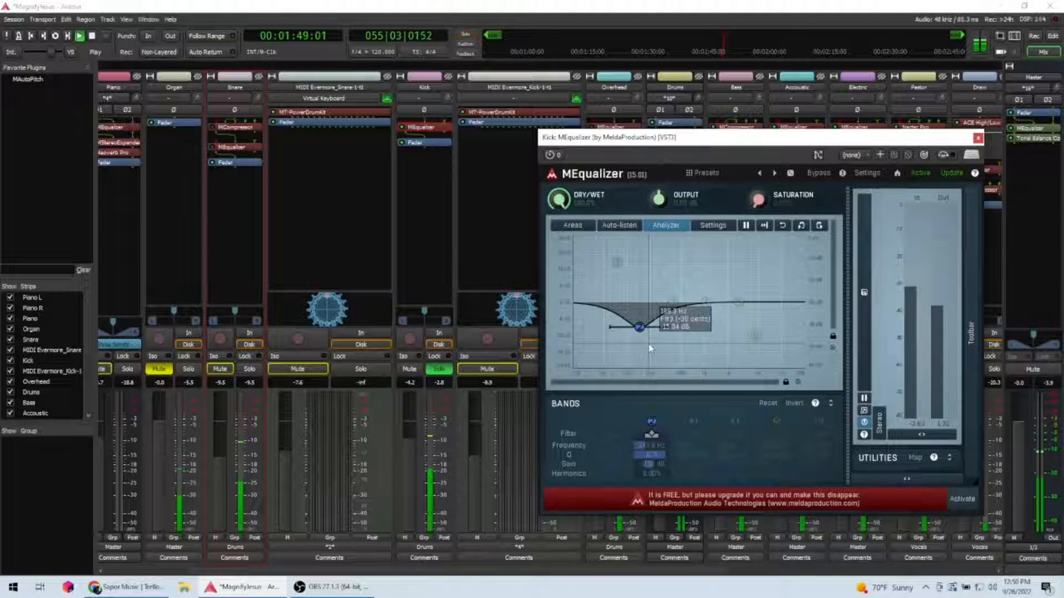
{"action": "left_click", "coordinate": [652, 420]}
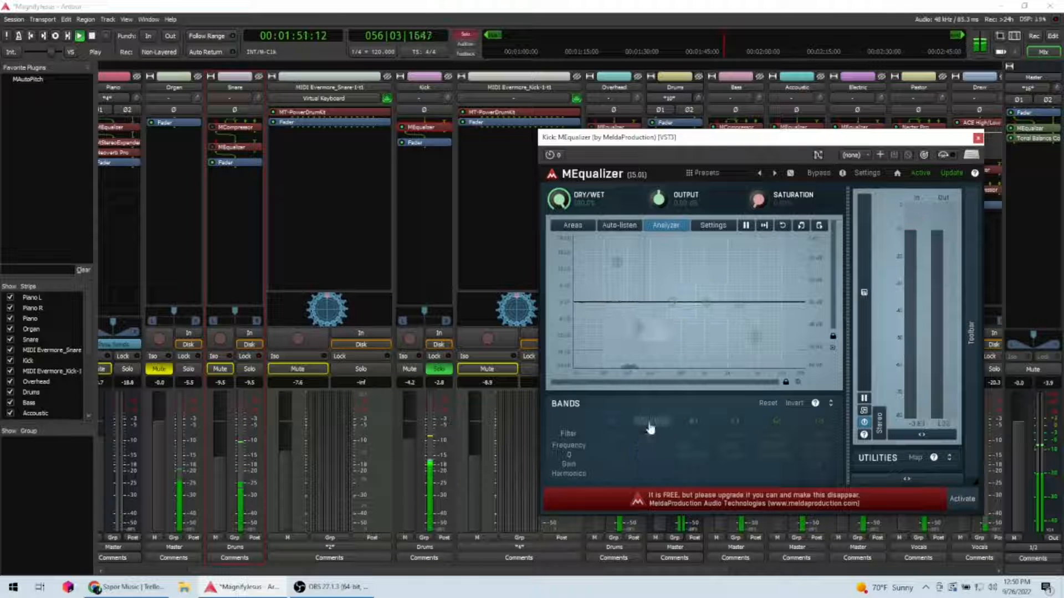
{"action": "left_click", "coordinate": [651, 424]}
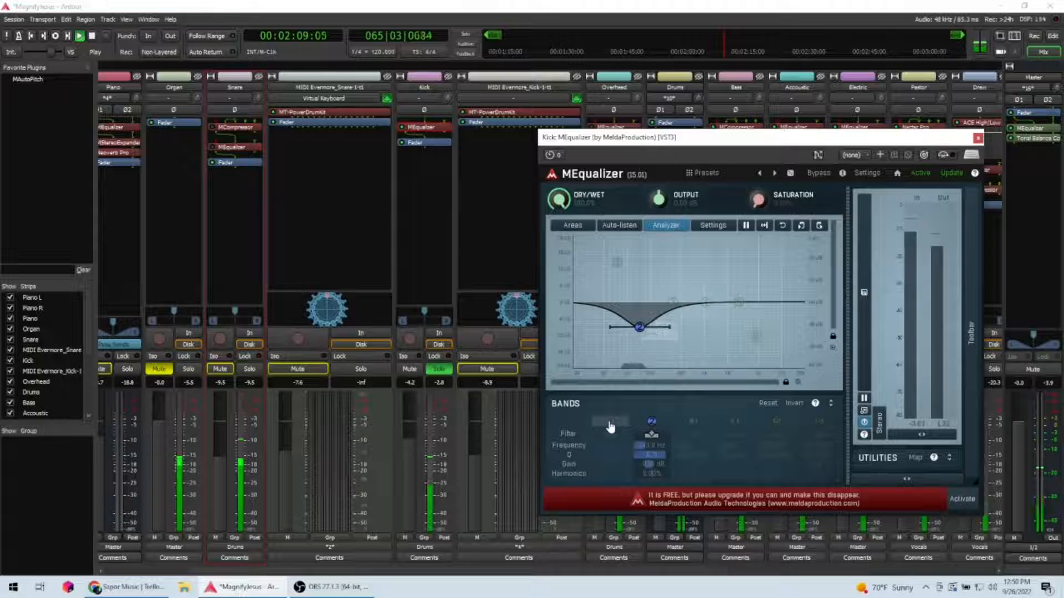
{"action": "left_click", "coordinate": [610, 423]}
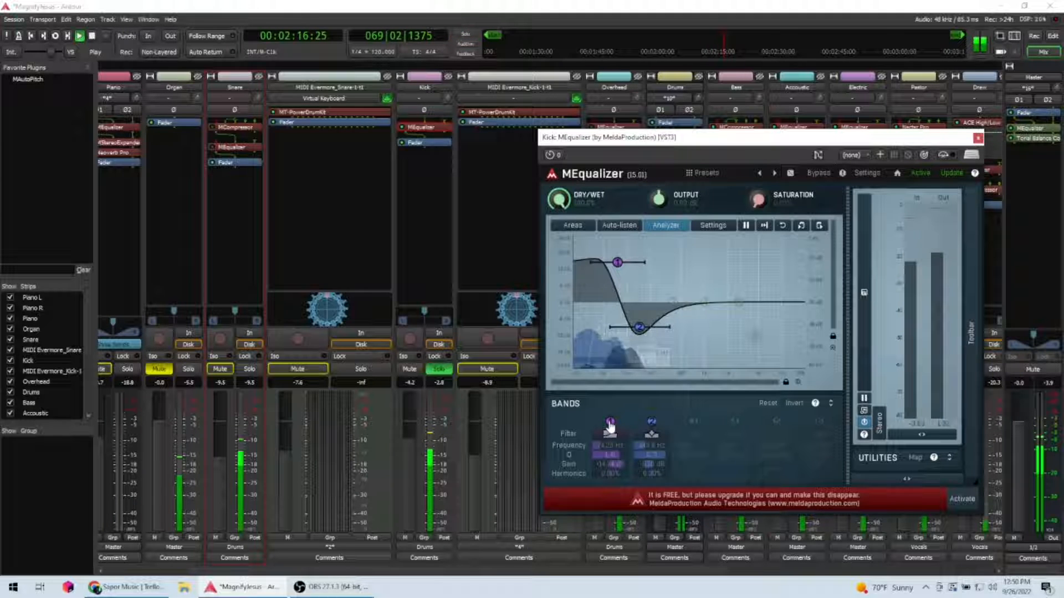
{"action": "mouse_move", "coordinate": [642, 323]}
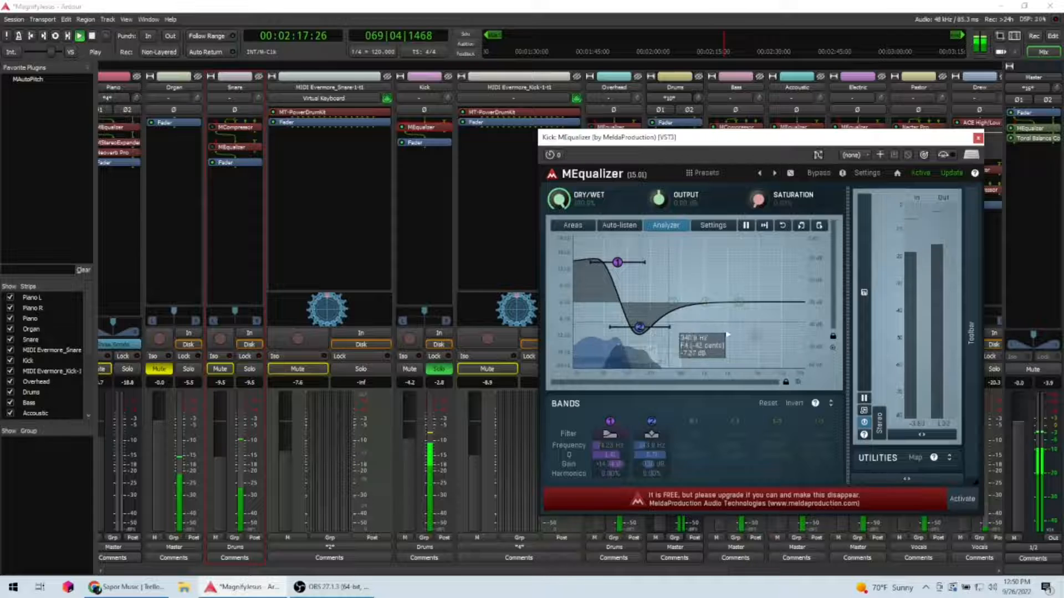
{"action": "left_click", "coordinate": [820, 423]}
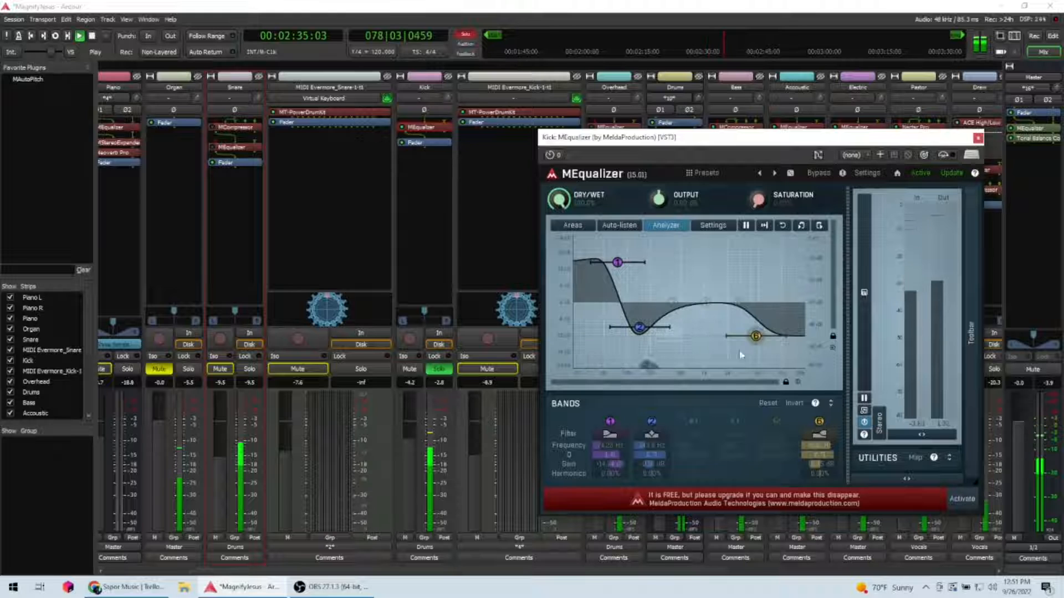
- Compare the Kick with its equalizer bypassed and active, then unsolo the Kick track and close the equalizer
{"action": "left_click", "coordinate": [946, 157]}
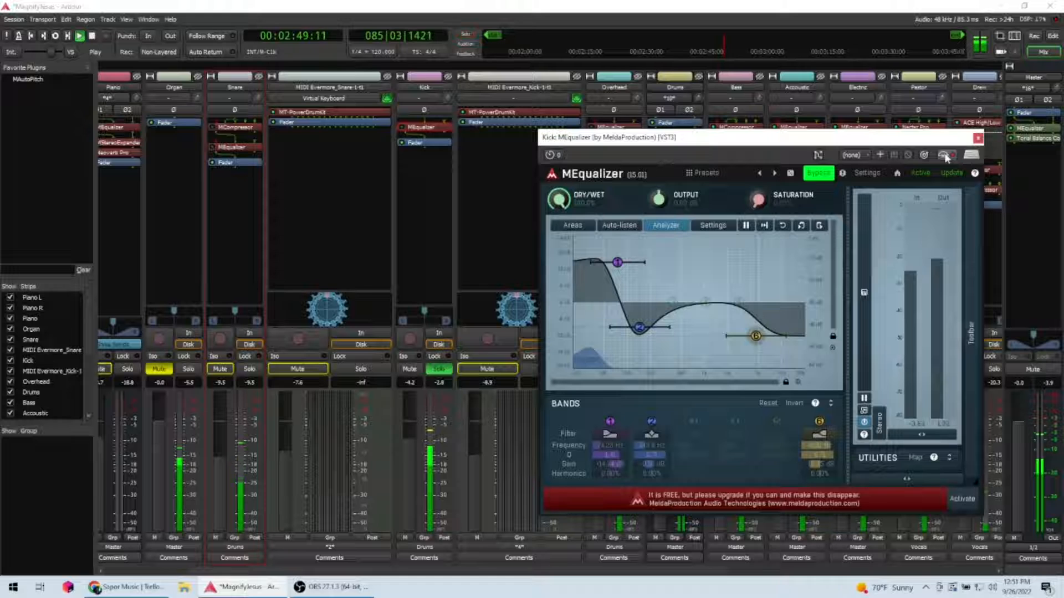
{"action": "left_click", "coordinate": [946, 157]}
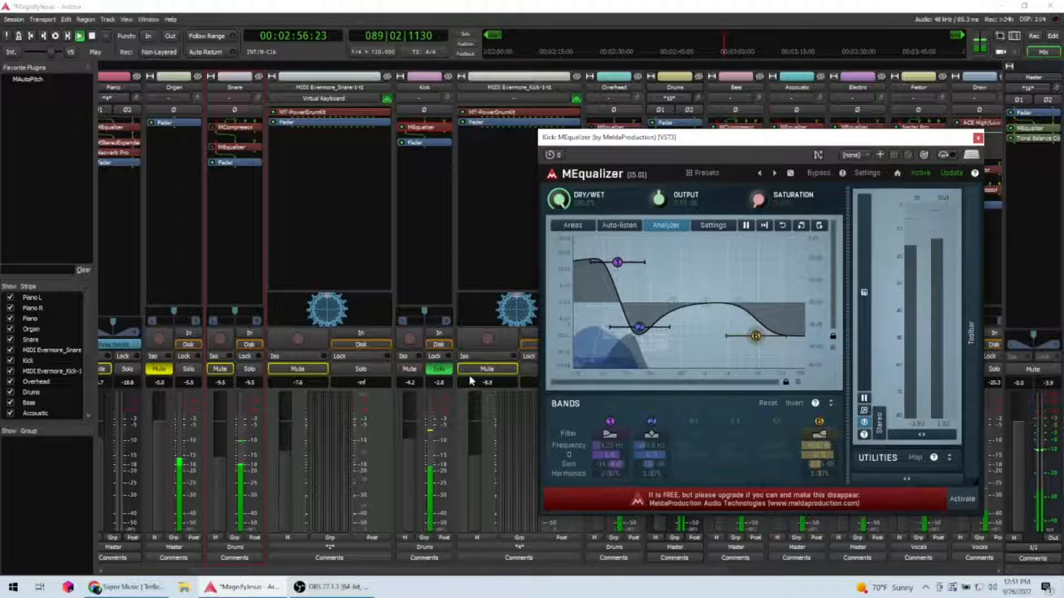
{"action": "left_click", "coordinate": [439, 370]}
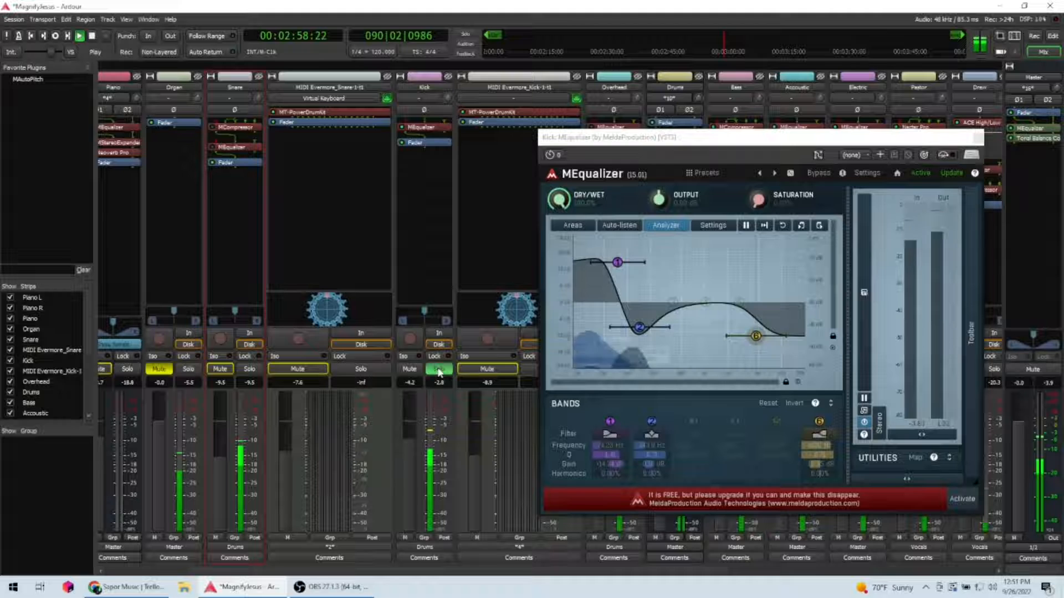
{"action": "left_click", "coordinate": [439, 371]}
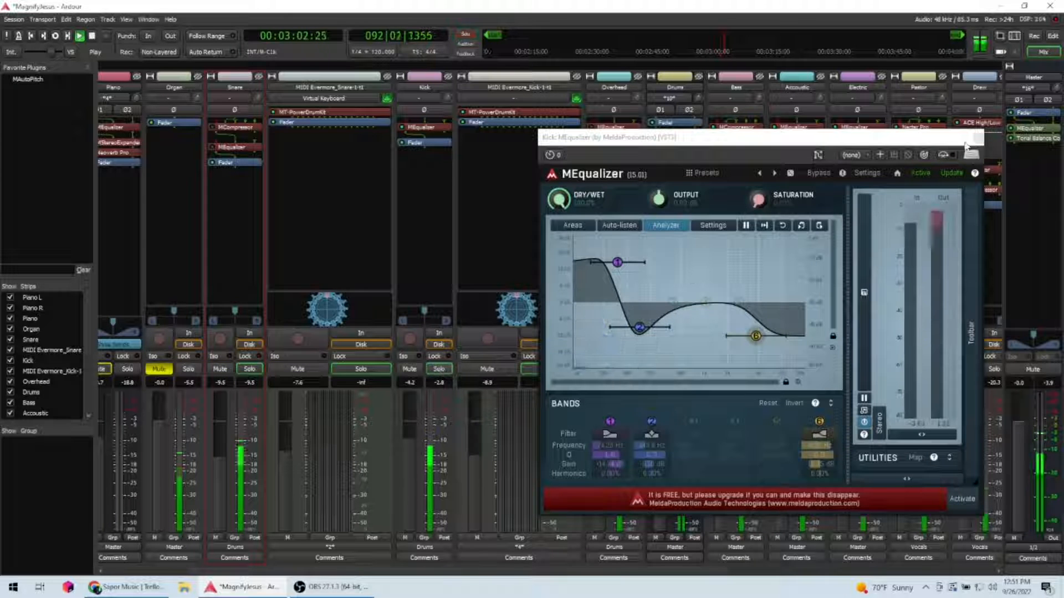
{"action": "left_click", "coordinate": [974, 137]}
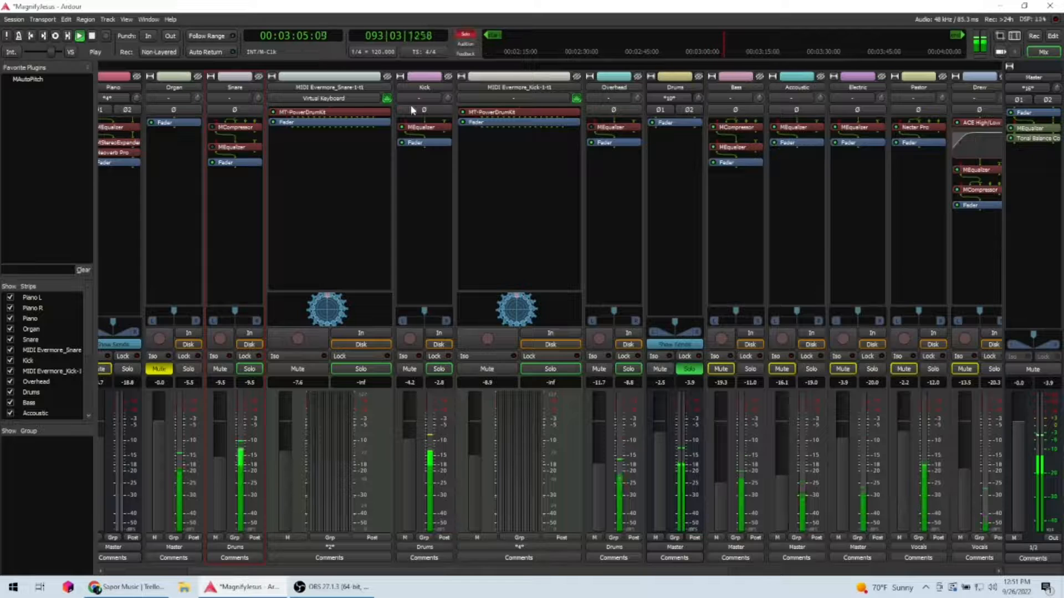
- Restart playback from about 1:17 in the session and solo the Snare track
{"action": "key", "text": "space"}
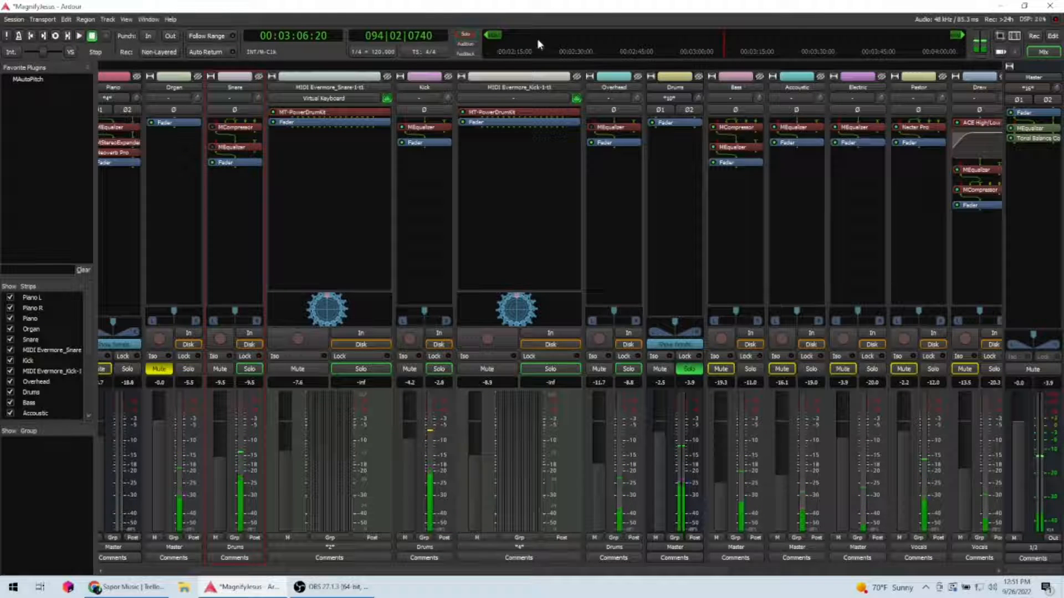
{"action": "left_click", "coordinate": [566, 37]}
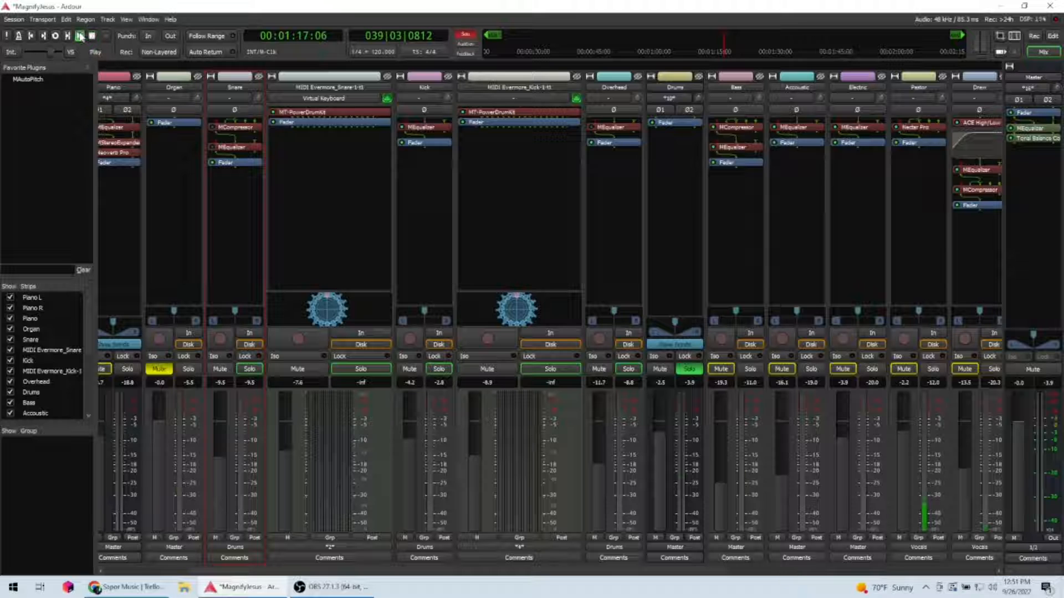
{"action": "left_click", "coordinate": [80, 37]}
{"action": "left_click", "coordinate": [250, 369]}
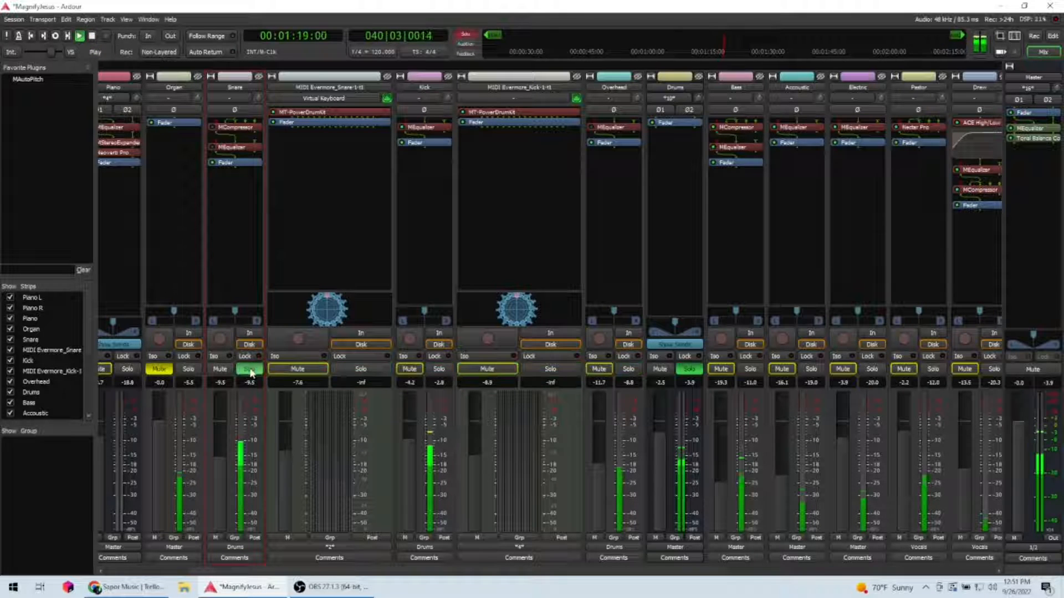
- Open the Snare track's MCompressor, place its window clear of the Snare strip, and take it out of bypass
{"action": "double_click", "coordinate": [236, 127]}
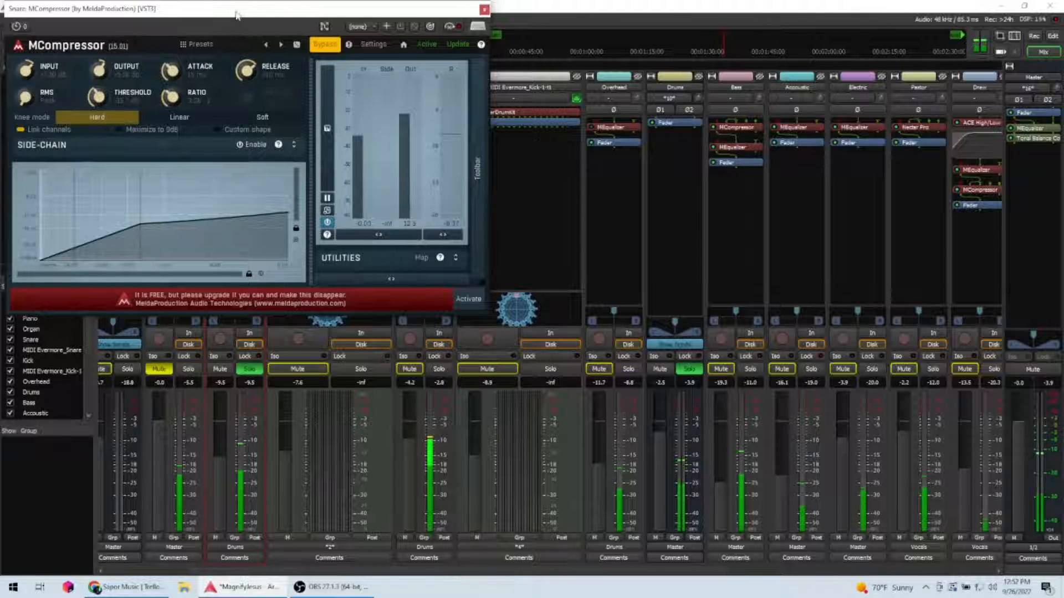
{"action": "left_click_drag", "start_coordinate": [235, 14], "coordinate": [239, 17]}
{"action": "left_click_drag", "start_coordinate": [144, 10], "coordinate": [582, 116]}
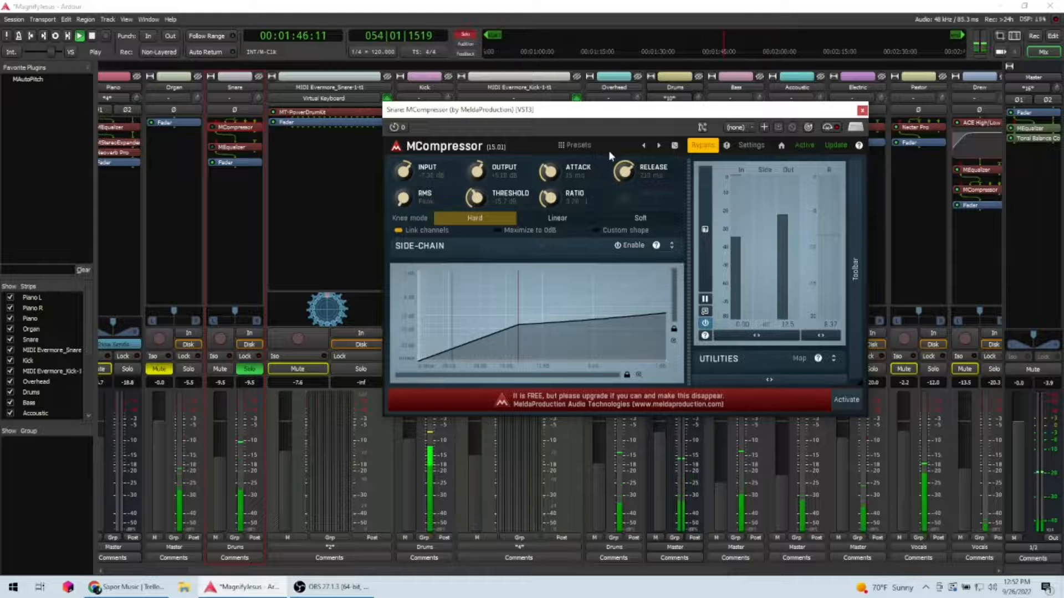
{"action": "left_click", "coordinate": [702, 146]}
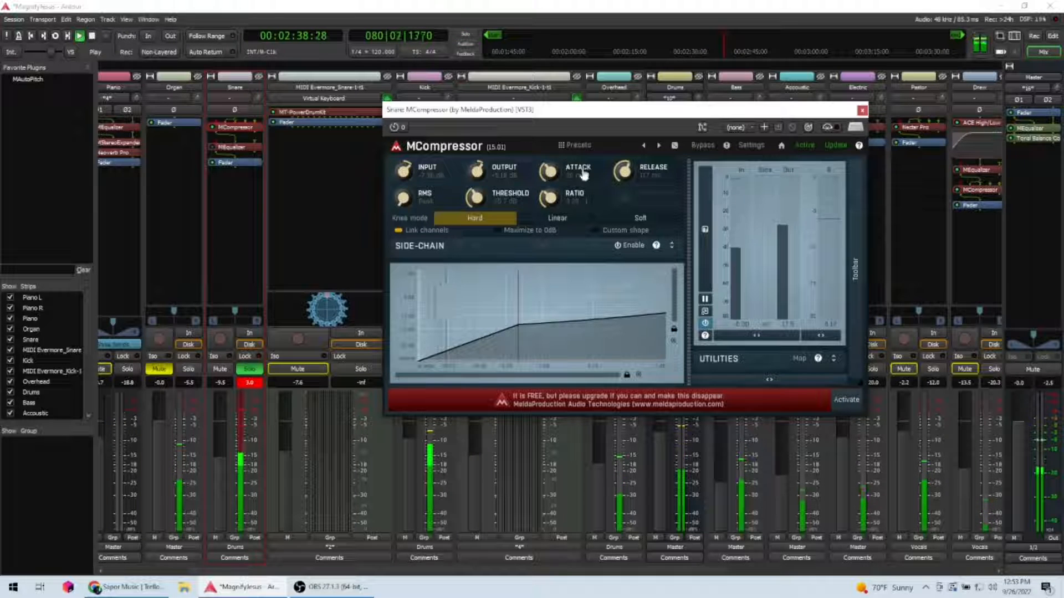
- Compare the Snare with its compressor bypassed and active, leave it active, and close the compressor
{"action": "left_click", "coordinate": [828, 129]}
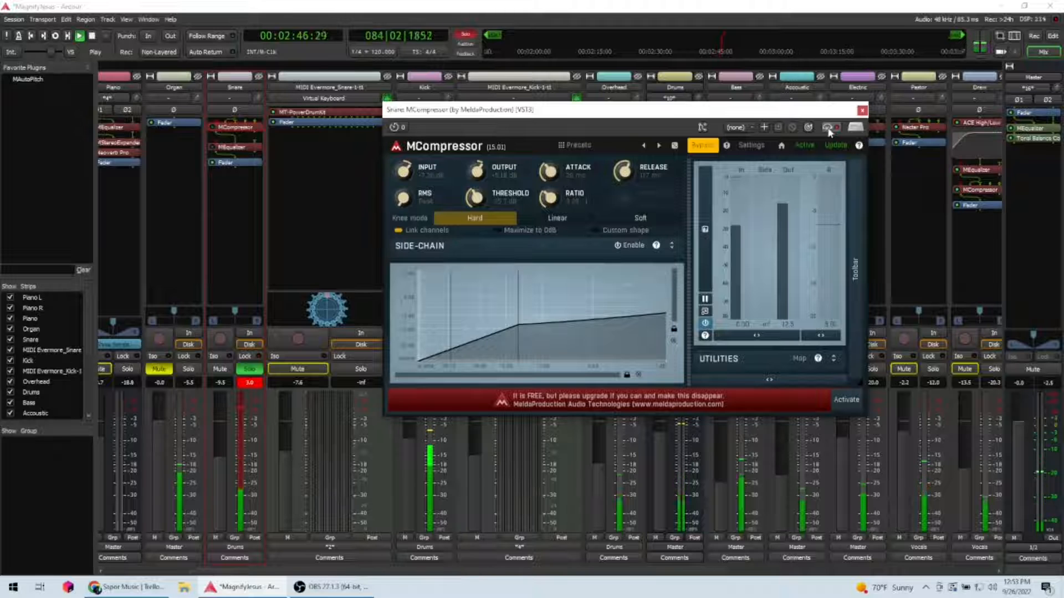
{"action": "left_click", "coordinate": [828, 128]}
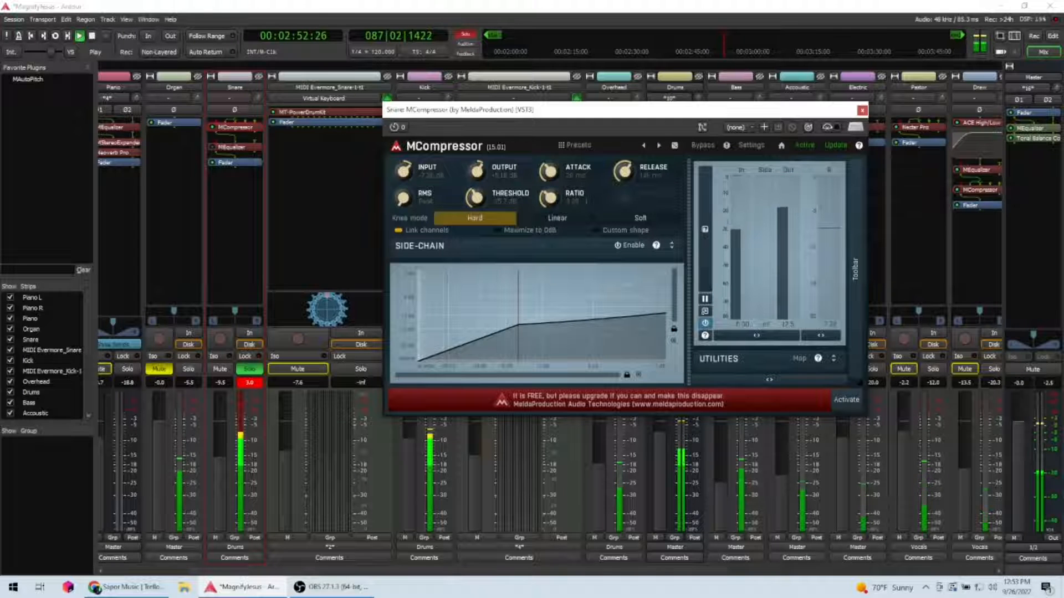
{"action": "left_click", "coordinate": [862, 110]}
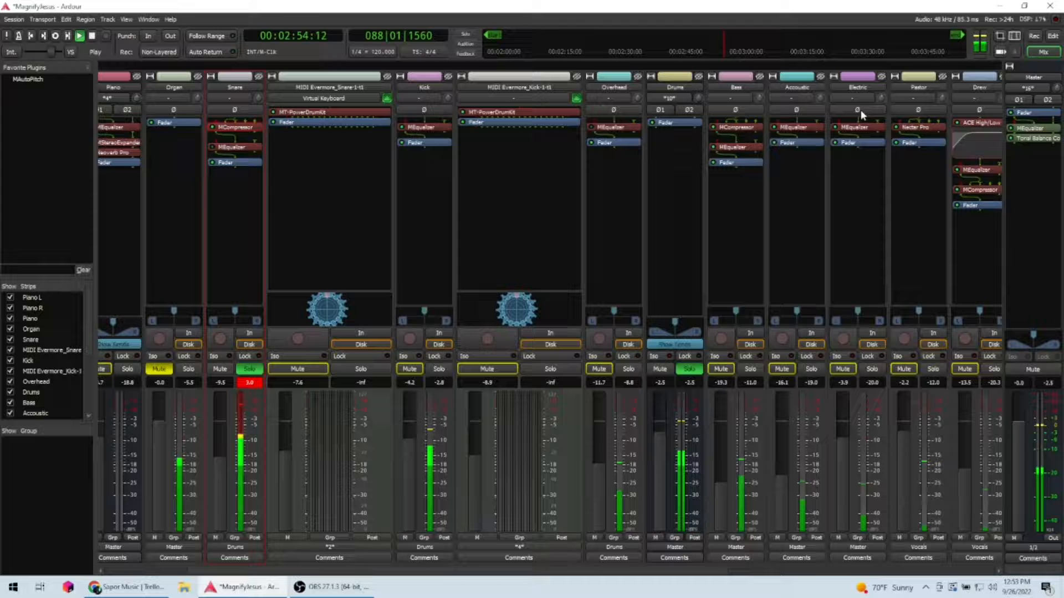
- Open the Snare track's MEqualizer, place its window clear of the Snare strip, and take it out of bypass
{"action": "double_click", "coordinate": [236, 146]}
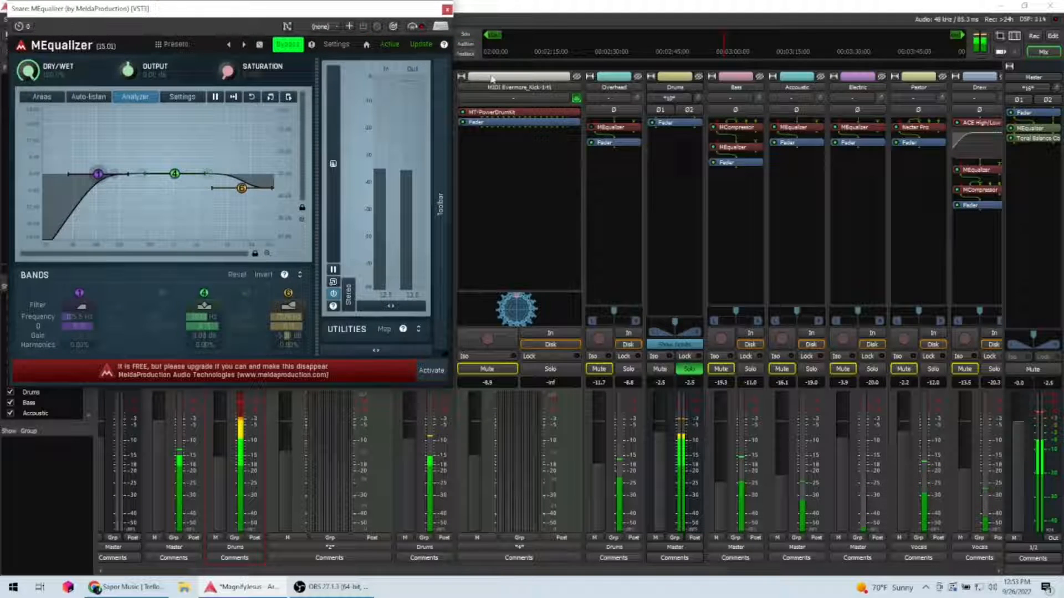
{"action": "left_click_drag", "start_coordinate": [259, 14], "coordinate": [518, 79]}
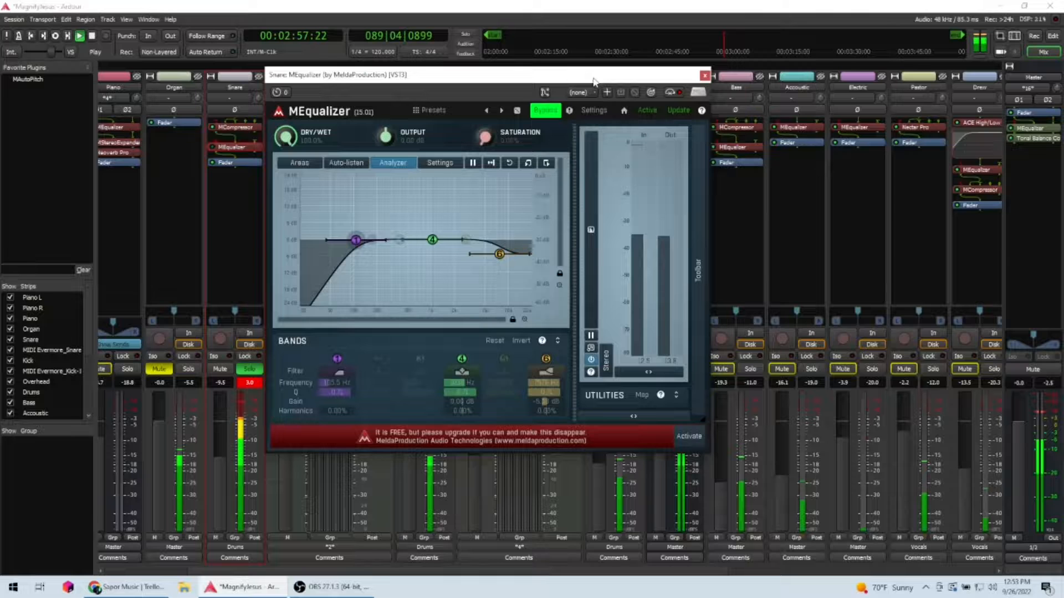
{"action": "left_click_drag", "start_coordinate": [477, 76], "coordinate": [588, 80]}
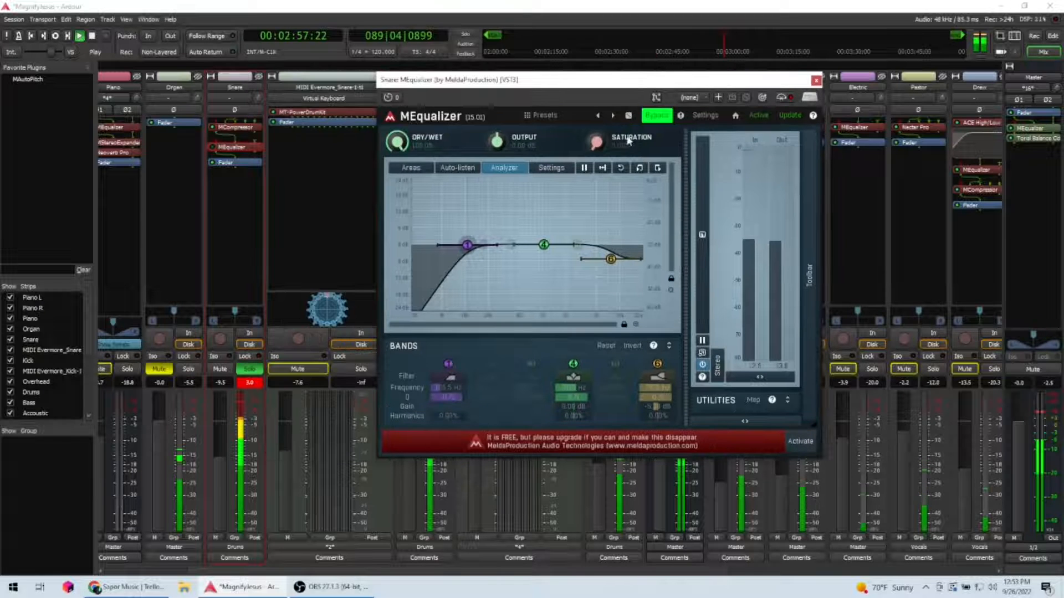
{"action": "left_click", "coordinate": [655, 118]}
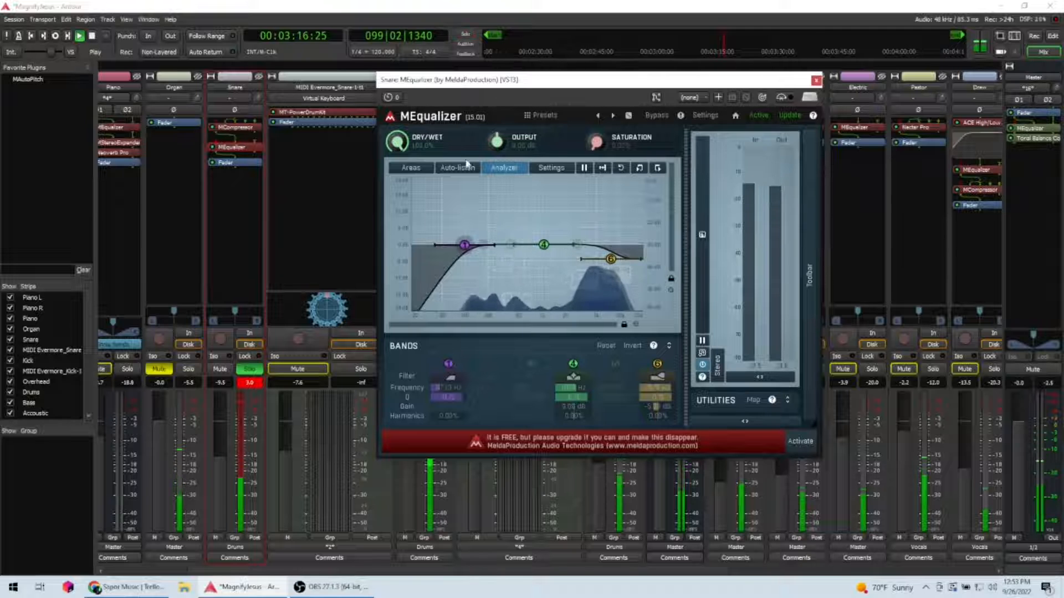
- Close the Snare's MEqualizer and compare the Snare within the full drum group and on its own, leaving it soloed
{"action": "left_click", "coordinate": [816, 82]}
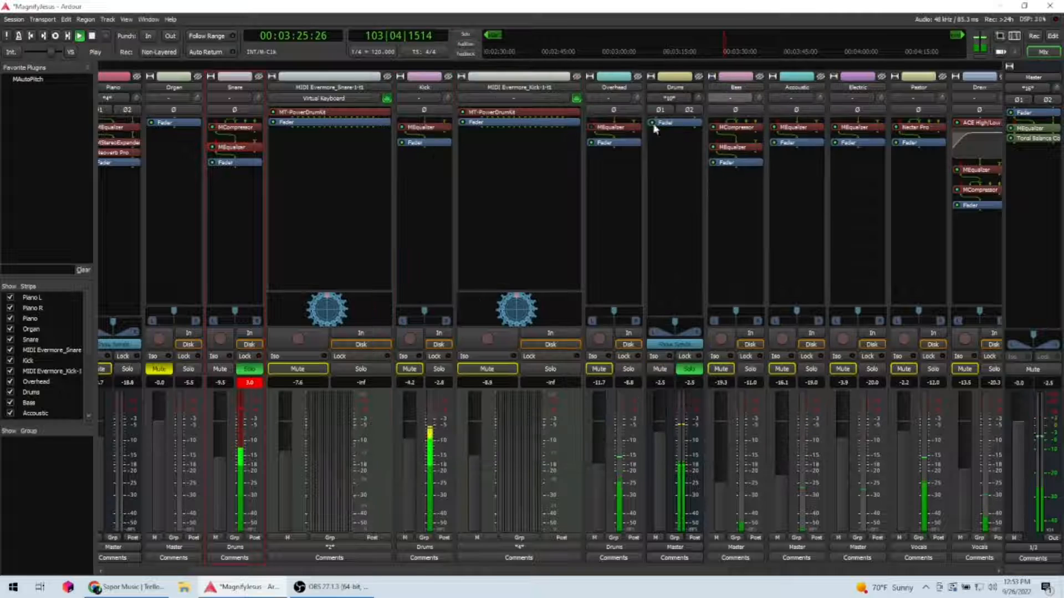
{"action": "right_click", "coordinate": [227, 212]}
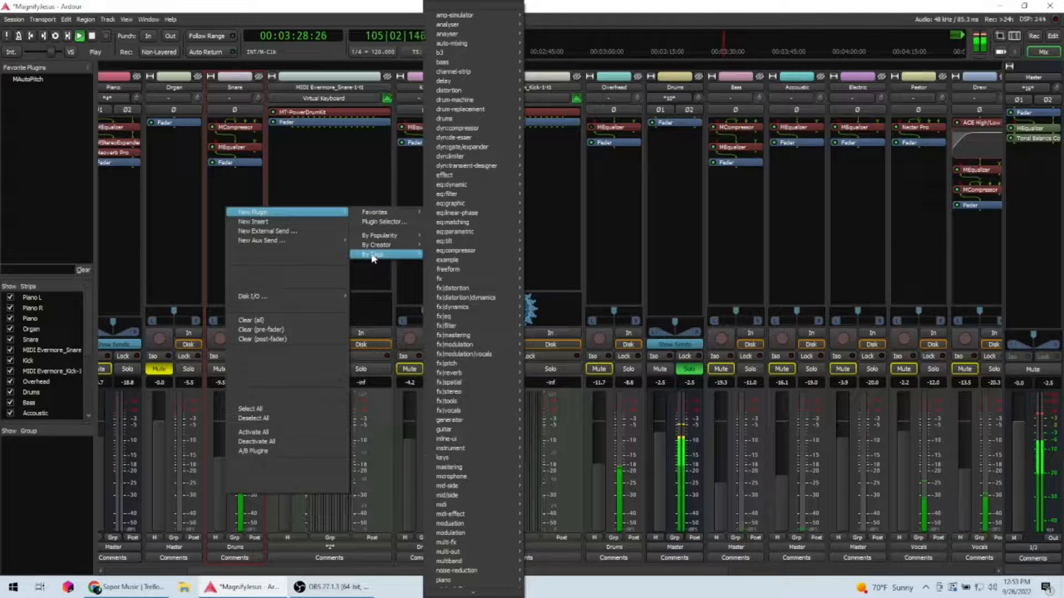
{"action": "left_click", "coordinate": [234, 194]}
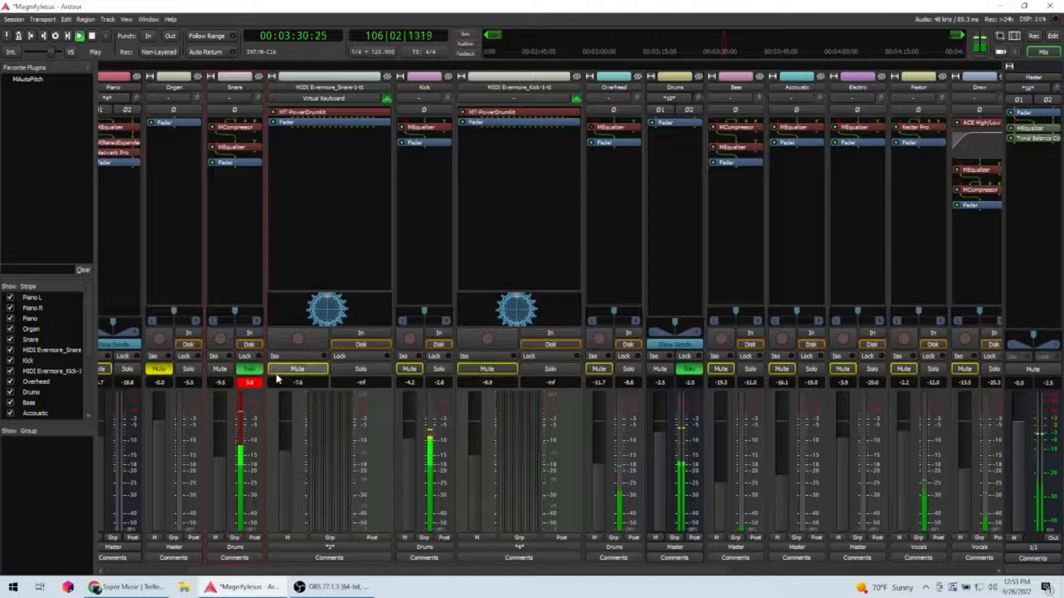
{"action": "left_click", "coordinate": [251, 370]}
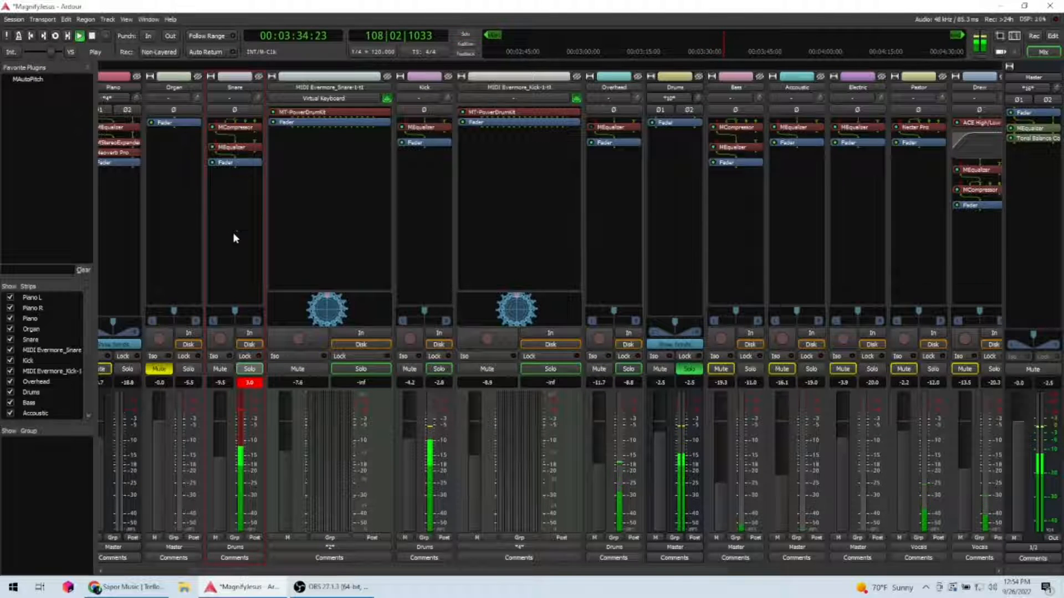
{"action": "left_click", "coordinate": [249, 369]}
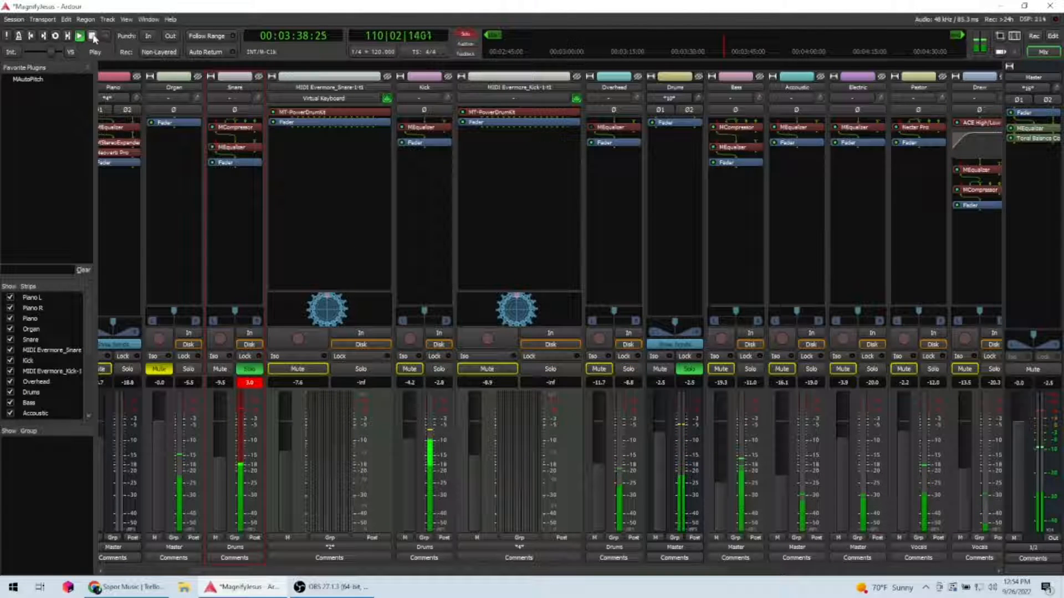
- Stop playback, add the Tokyo Dawn Labs TDR Nova plugin to the Snare track, and place its window clear of the Snare strip
{"action": "key", "text": "space"}
{"action": "right_click", "coordinate": [228, 216]}
{"action": "mouse_move", "coordinate": [293, 224]}
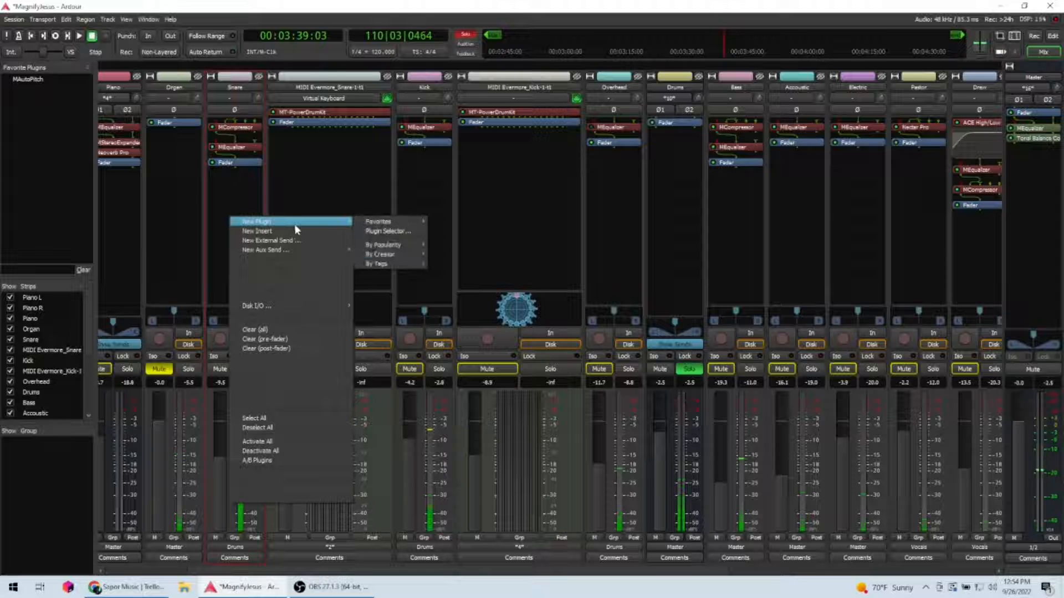
{"action": "mouse_move", "coordinate": [388, 254]}
{"action": "mouse_move", "coordinate": [482, 461]}
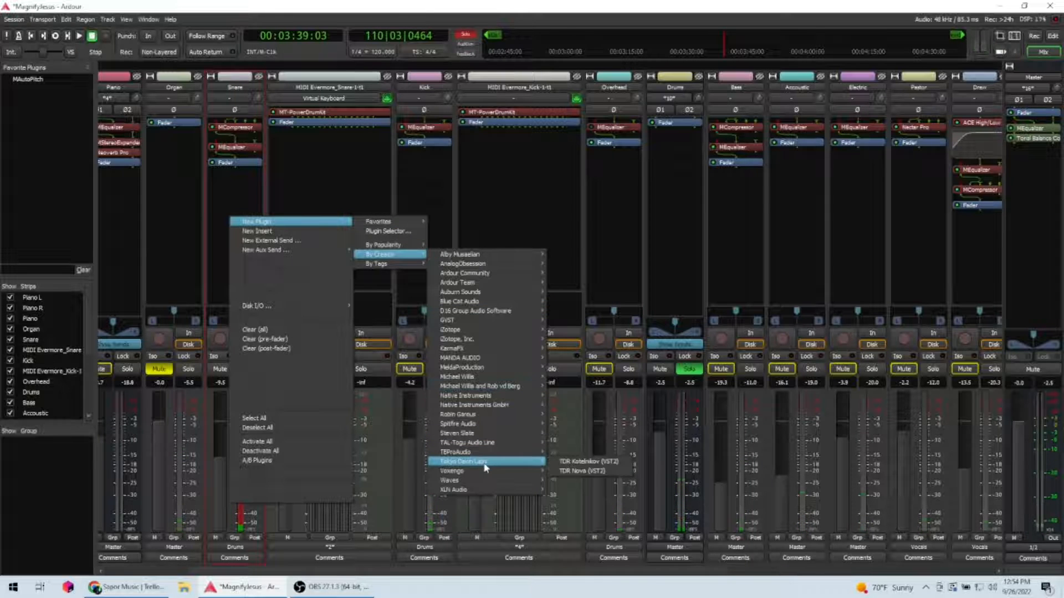
{"action": "left_click", "coordinate": [579, 472]}
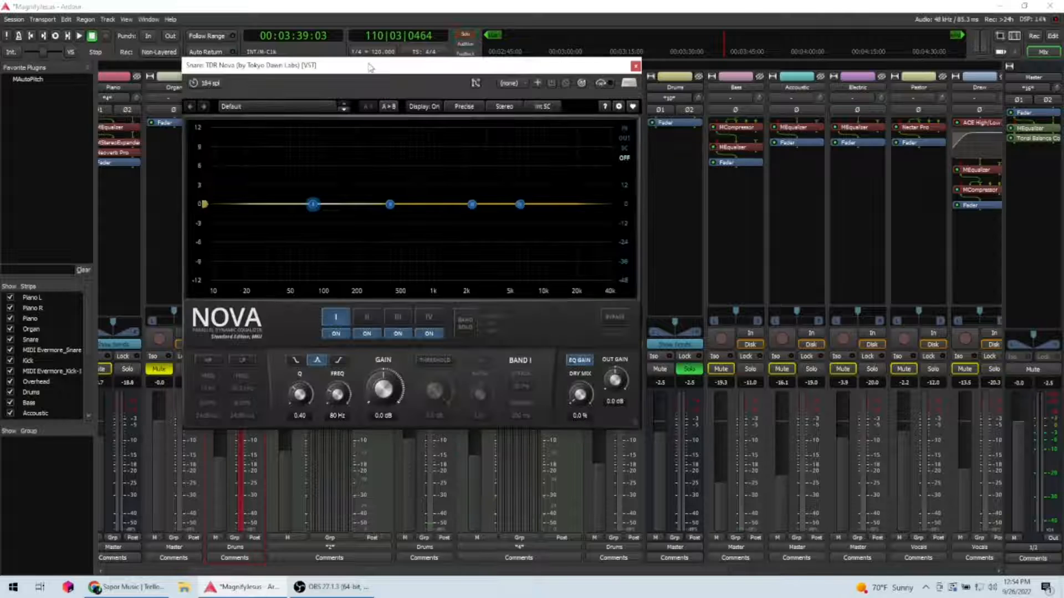
{"action": "left_click_drag", "start_coordinate": [371, 68], "coordinate": [551, 121]}
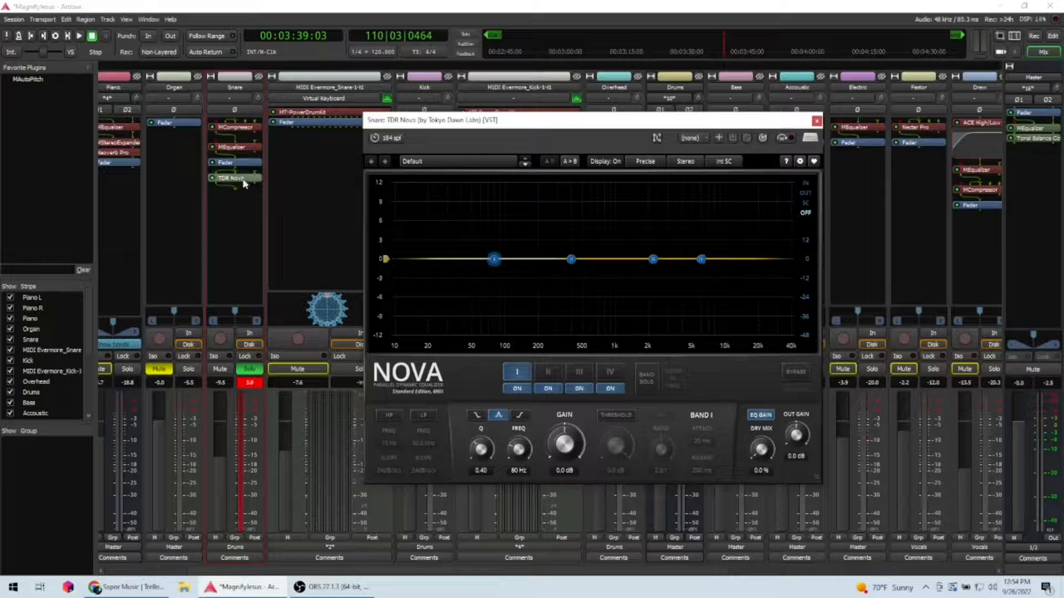
- Move TDR Nova before the Fader in the Snare's processor chain using the editor's channel strip, and return to the mixer
{"action": "left_click_drag", "start_coordinate": [244, 184], "coordinate": [239, 163]}
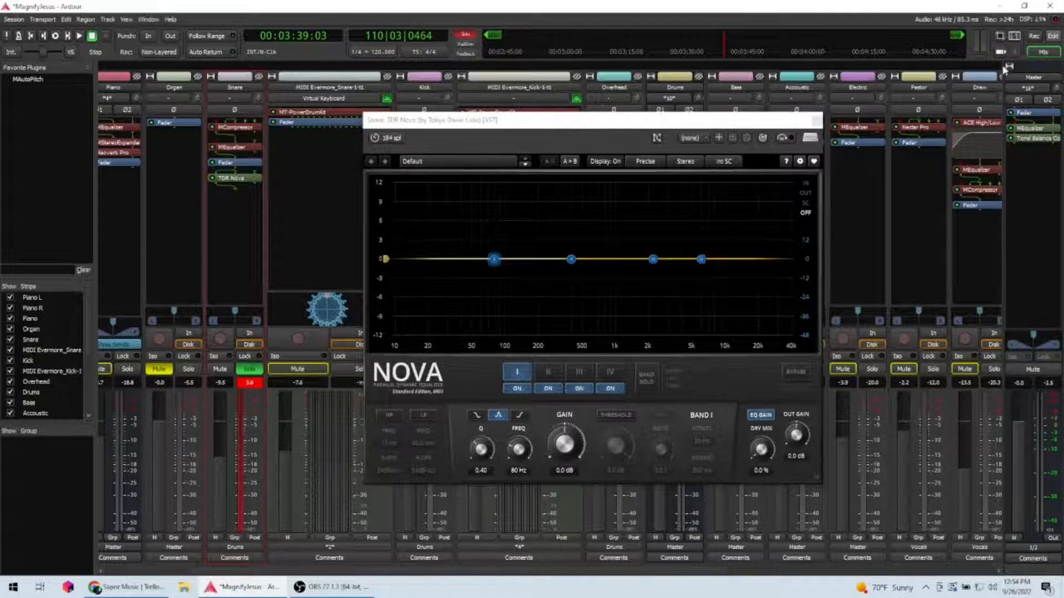
{"action": "key", "text": "alt+e"}
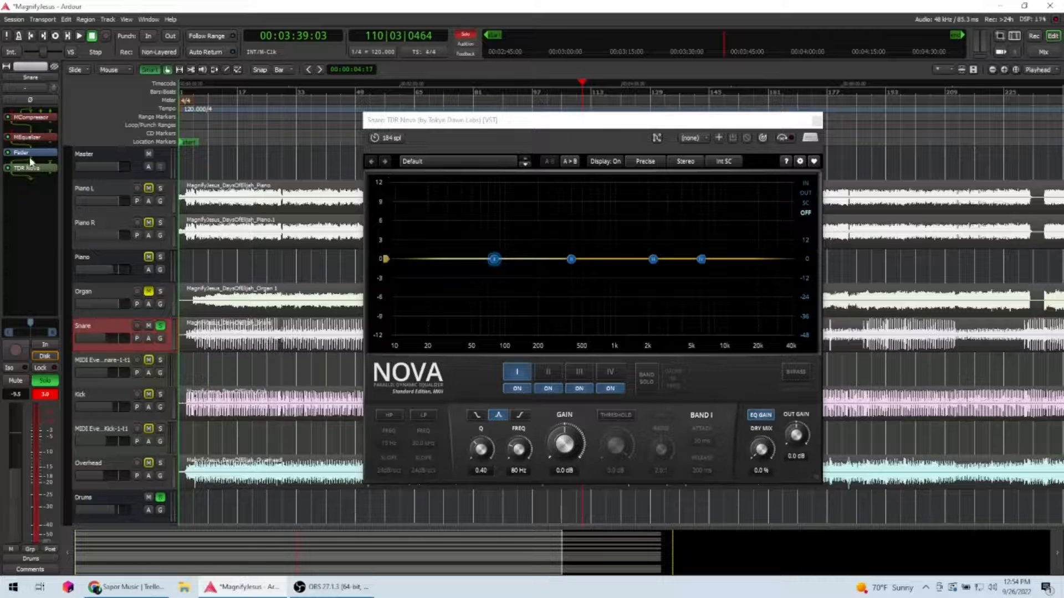
{"action": "left_click_drag", "start_coordinate": [27, 173], "coordinate": [33, 147]}
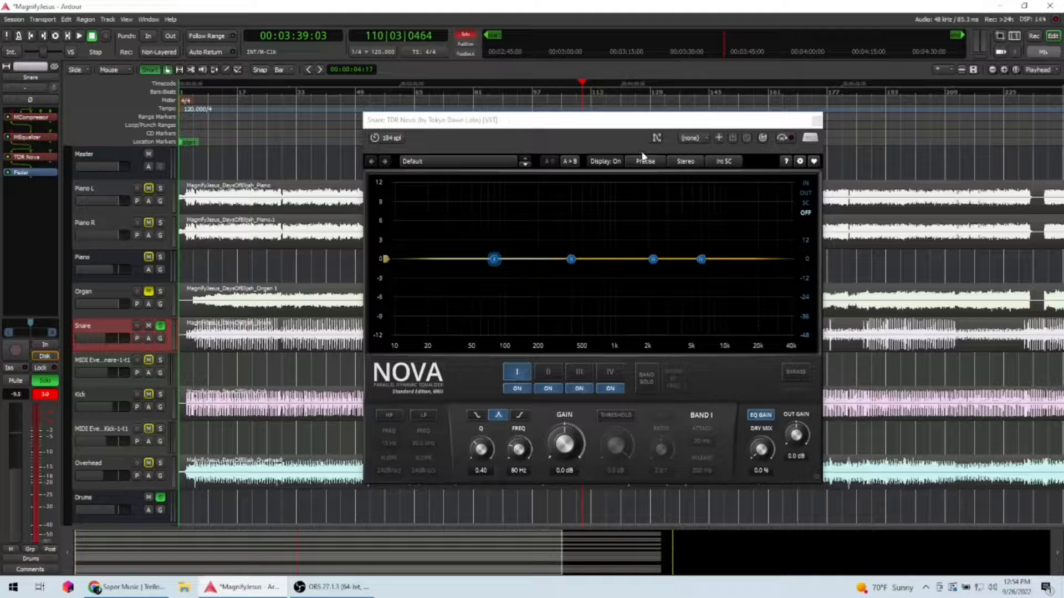
{"action": "key", "text": "alt+m"}
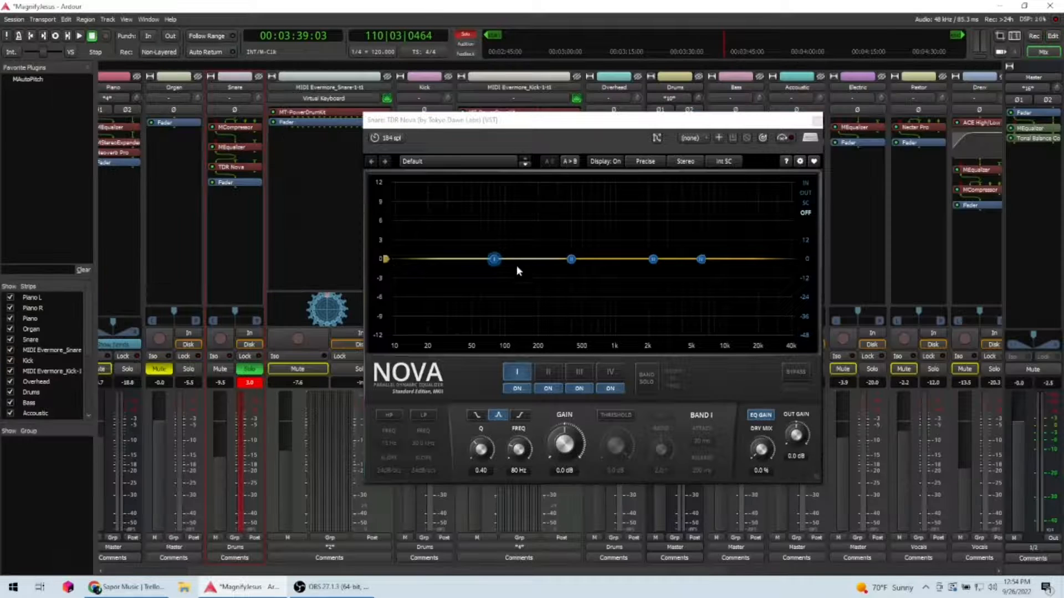
- Resume playback and shape Nova's band II as a threshold-enabled cut of about 3.3 dB at 204 Hz with Q about 4.6
{"action": "left_click_drag", "start_coordinate": [568, 260], "coordinate": [540, 274]}
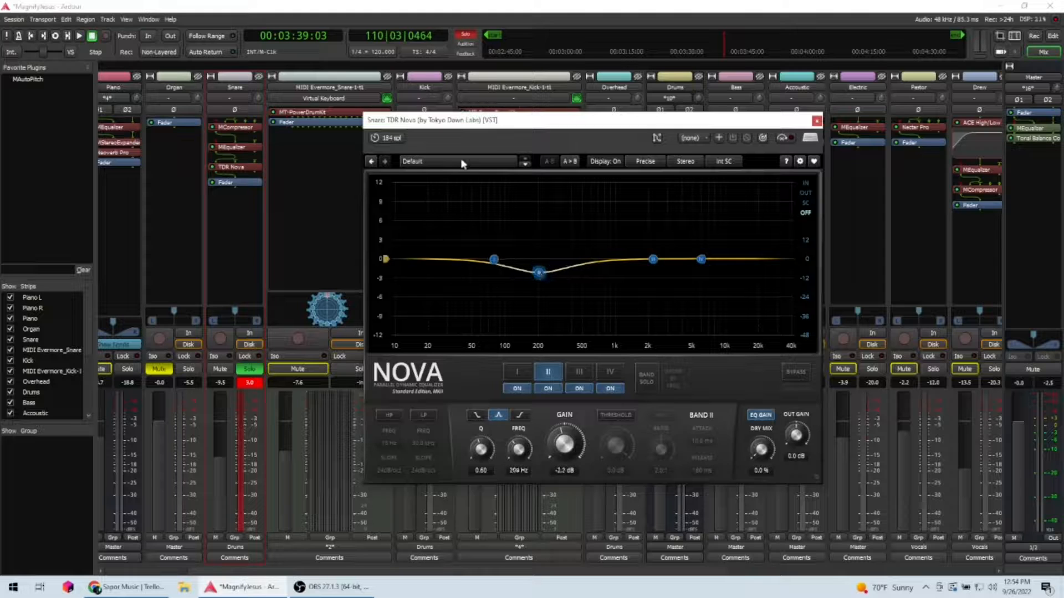
{"action": "left_click", "coordinate": [79, 36]}
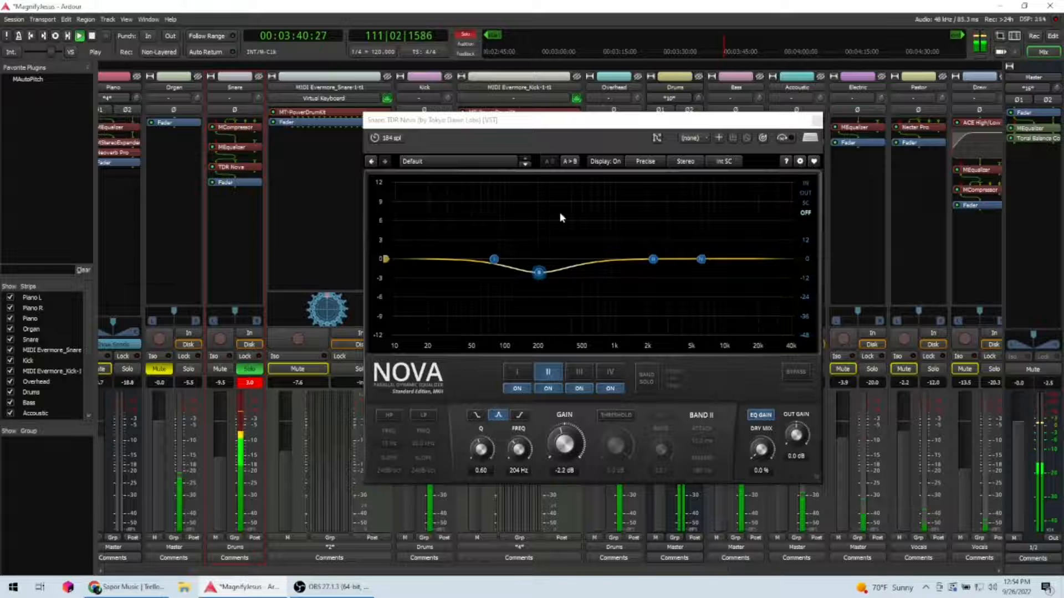
{"action": "left_click", "coordinate": [615, 416]}
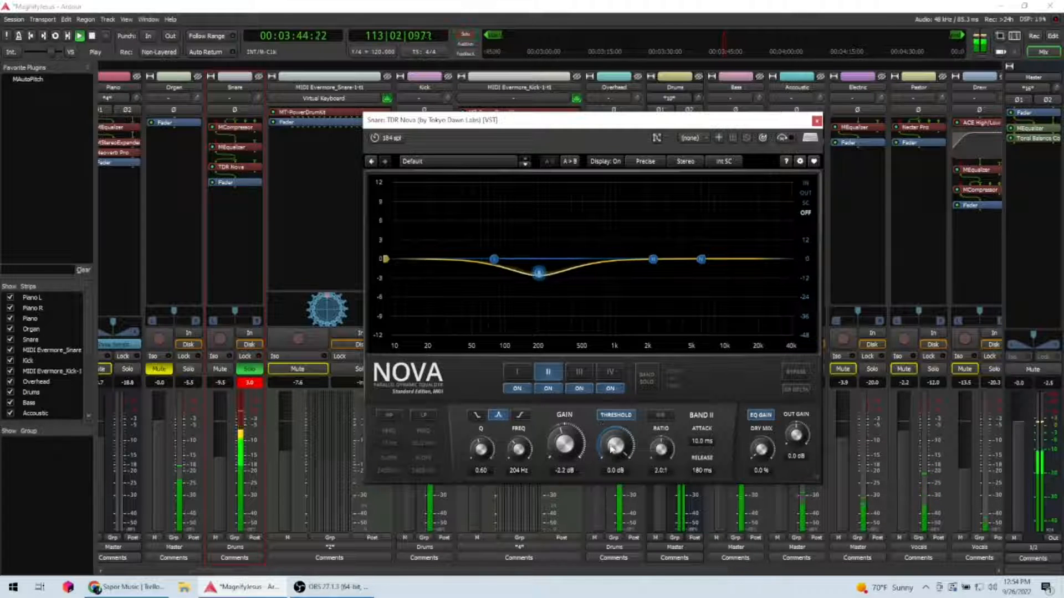
{"action": "left_click_drag", "start_coordinate": [573, 446], "coordinate": [572, 460]}
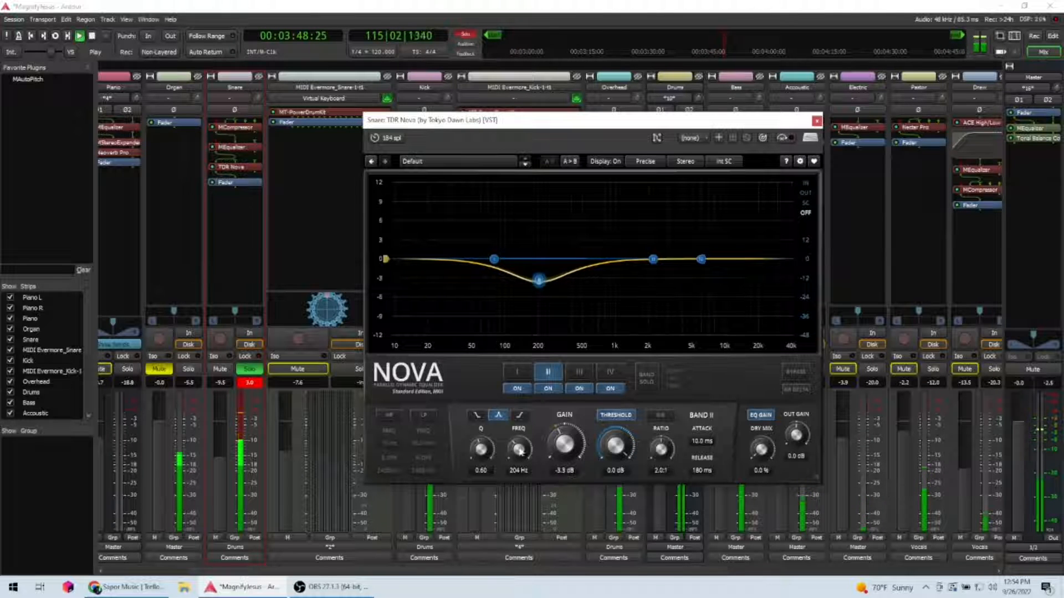
{"action": "mouse_move", "coordinate": [482, 450]}
{"action": "left_mouse_down"}
{"action": "mouse_move", "coordinate": [482, 459]}
{"action": "mouse_move", "coordinate": [482, 410]}
{"action": "left_mouse_up"}
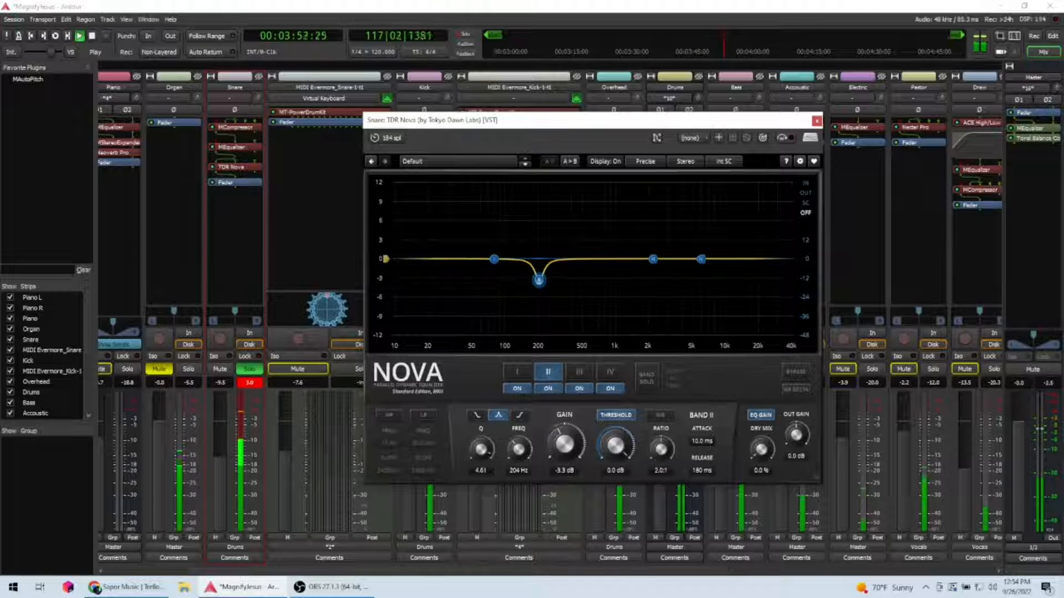
- Show the input spectrum in Nova and refine band II to about 197 Hz, -4.7 dB and Q 2.94
{"action": "left_click", "coordinate": [806, 184]}
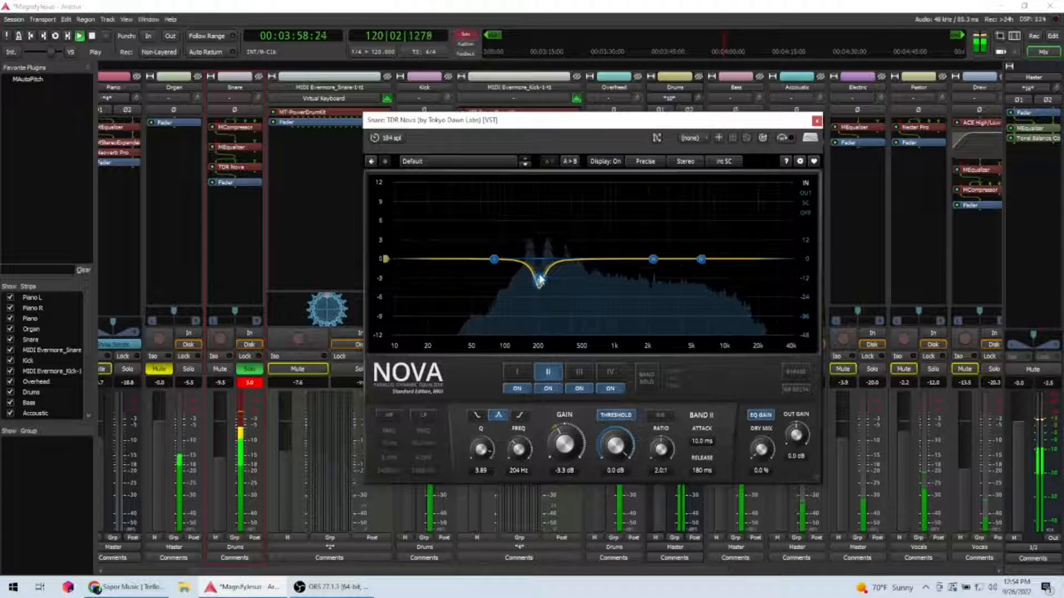
{"action": "left_click_drag", "start_coordinate": [538, 283], "coordinate": [543, 282]}
{"action": "left_click_drag", "start_coordinate": [545, 281], "coordinate": [539, 280]}
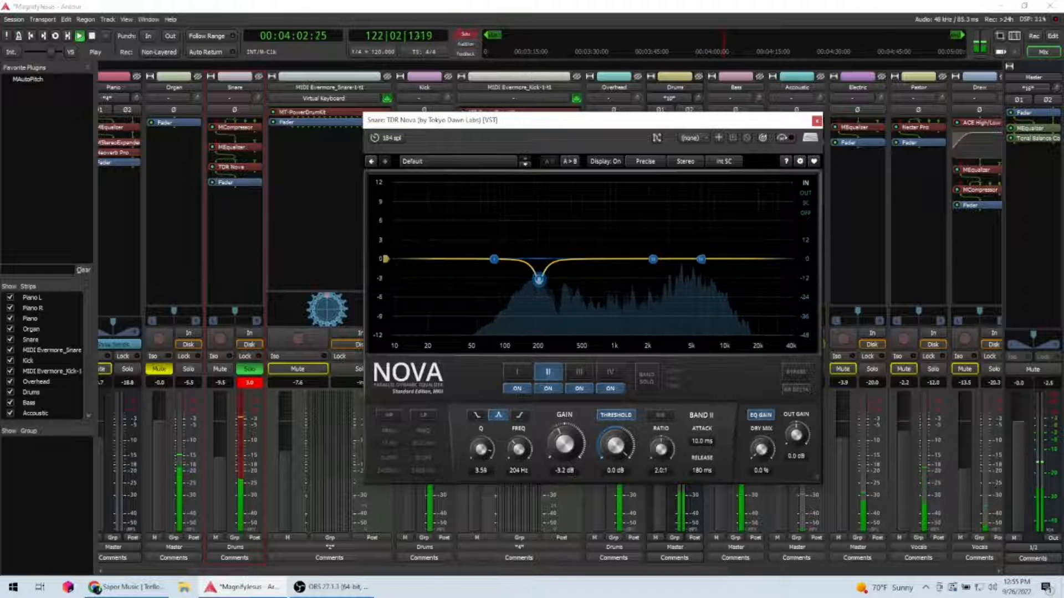
{"action": "left_click_drag", "start_coordinate": [539, 280], "coordinate": [537, 289]}
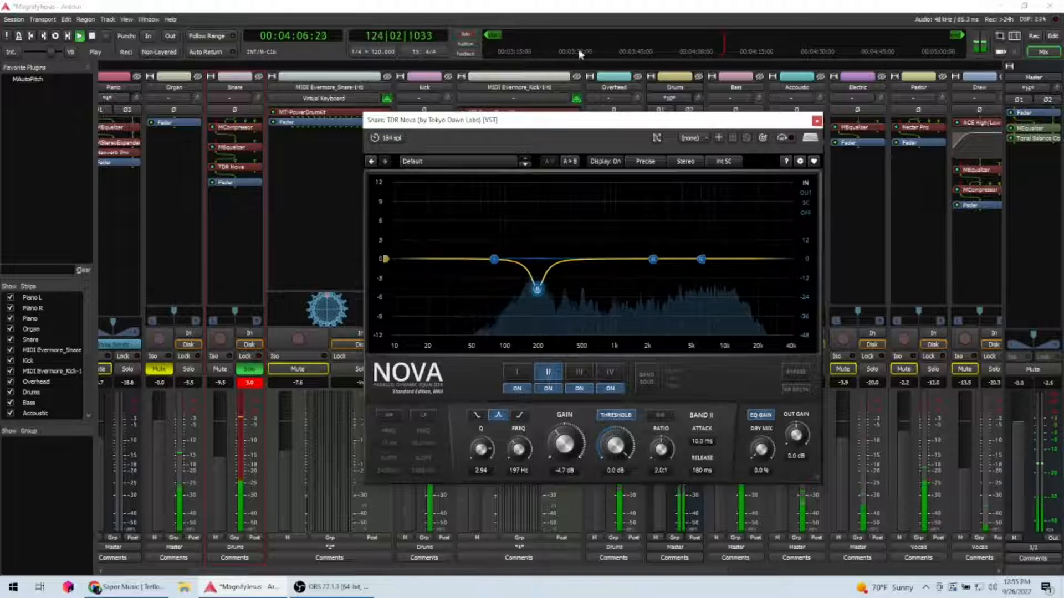
- Jump playback back to about 2:38 and set band II to about -5.3 dB gain, -11.7 dB threshold and 2.6:1 ratio
{"action": "left_click", "coordinate": [544, 36]}
{"action": "left_click", "coordinate": [544, 33]}
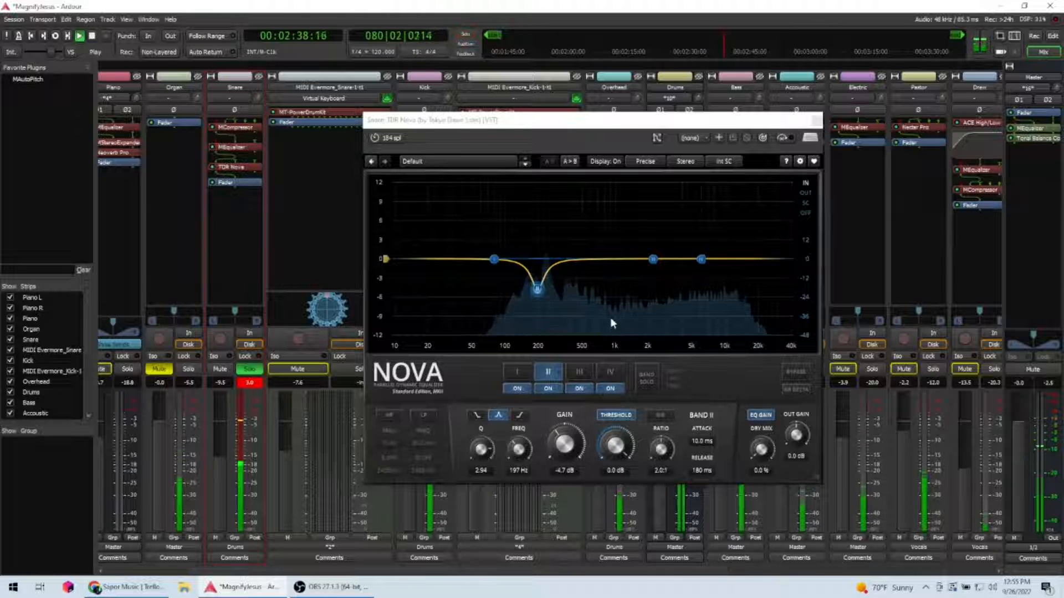
{"action": "scroll", "coordinate": [575, 465], "scroll_direction": "down", "scroll_amount": 1}
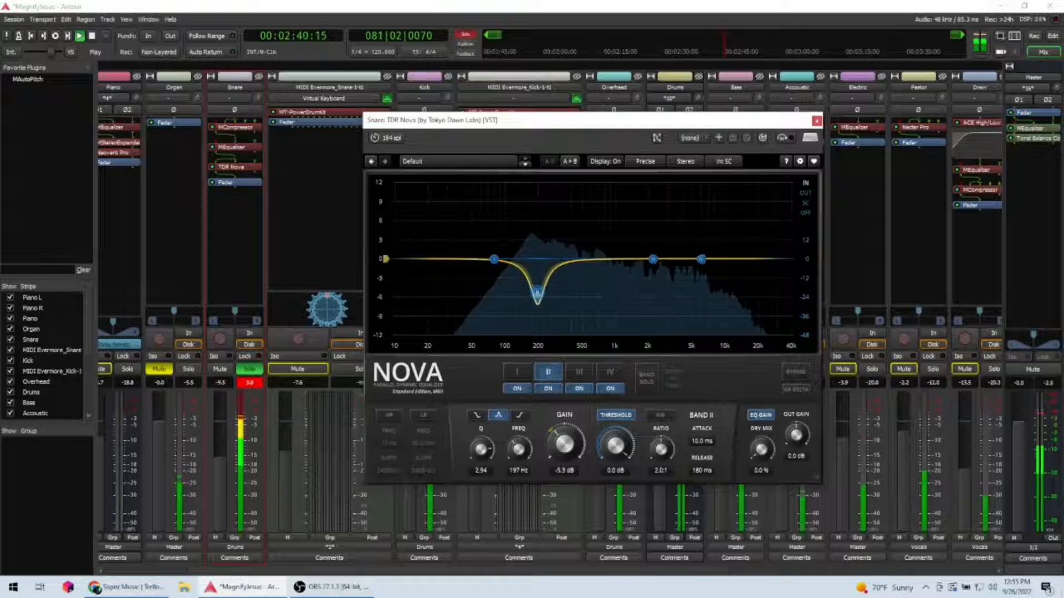
{"action": "left_click_drag", "start_coordinate": [610, 456], "coordinate": [661, 442]}
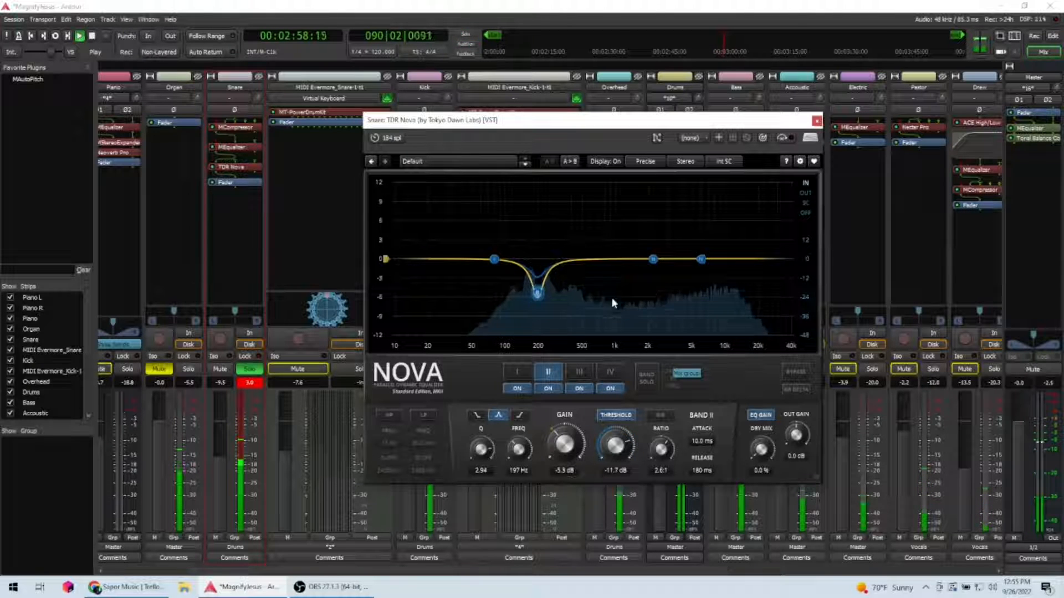
- Nudge band III to about 2091 Hz and 0.1 dB, and adjust band II to about 234 Hz, -8.7 dB, threshold -14.9 dB, ratio 2.9:1
{"action": "mouse_move", "coordinate": [653, 258]}
{"action": "left_mouse_down"}
{"action": "mouse_move", "coordinate": [648, 240]}
{"action": "mouse_move", "coordinate": [649, 275]}
{"action": "mouse_move", "coordinate": [649, 258]}
{"action": "left_mouse_up"}
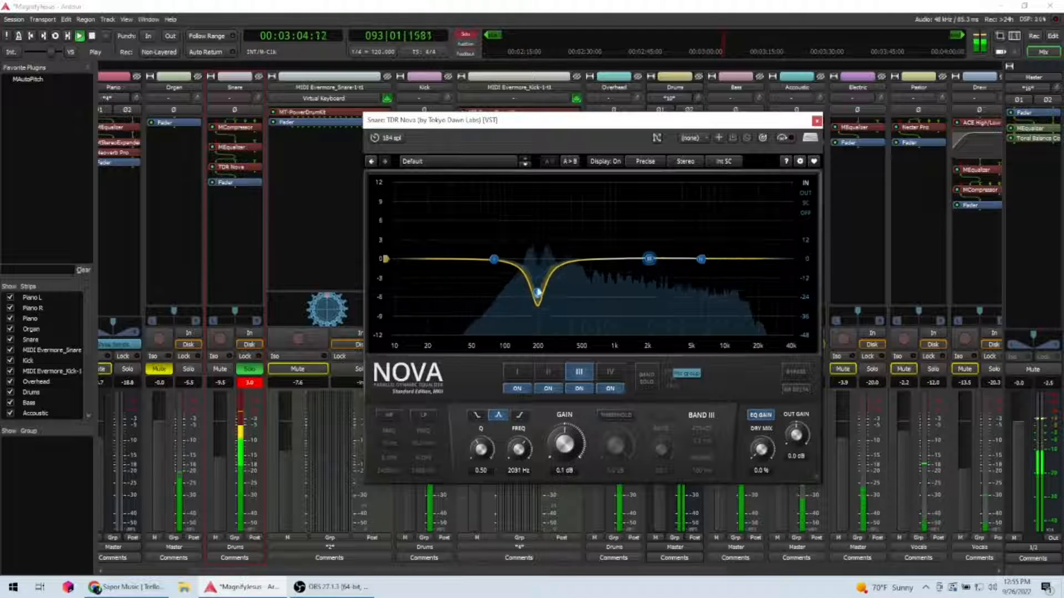
{"action": "mouse_move", "coordinate": [537, 293]}
{"action": "left_mouse_down"}
{"action": "mouse_move", "coordinate": [555, 294]}
{"action": "mouse_move", "coordinate": [508, 297]}
{"action": "mouse_move", "coordinate": [507, 308]}
{"action": "mouse_move", "coordinate": [546, 306]}
{"action": "left_mouse_up"}
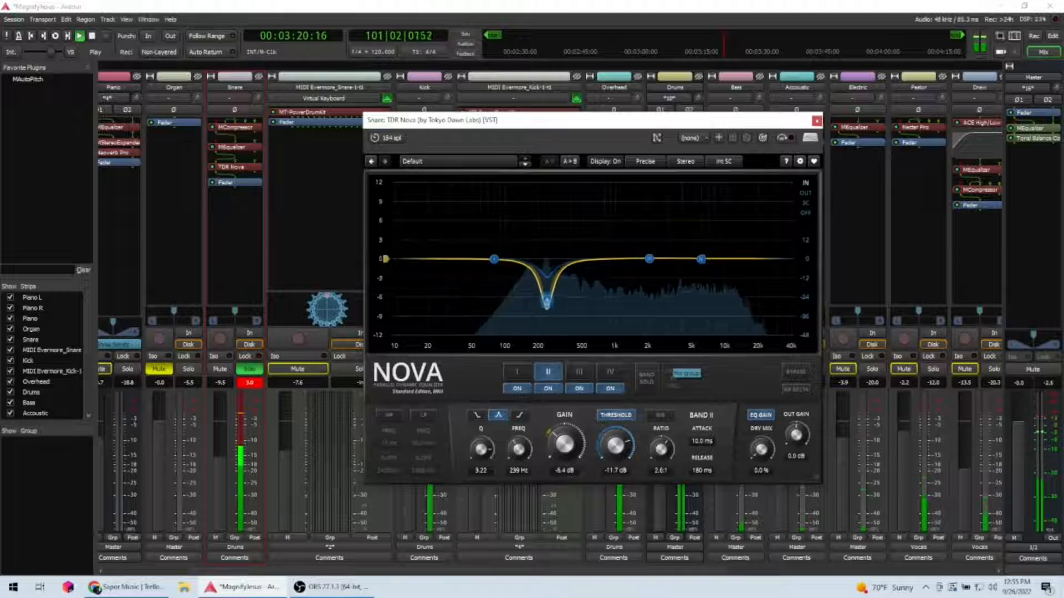
{"action": "left_click_drag", "start_coordinate": [546, 302], "coordinate": [545, 322]}
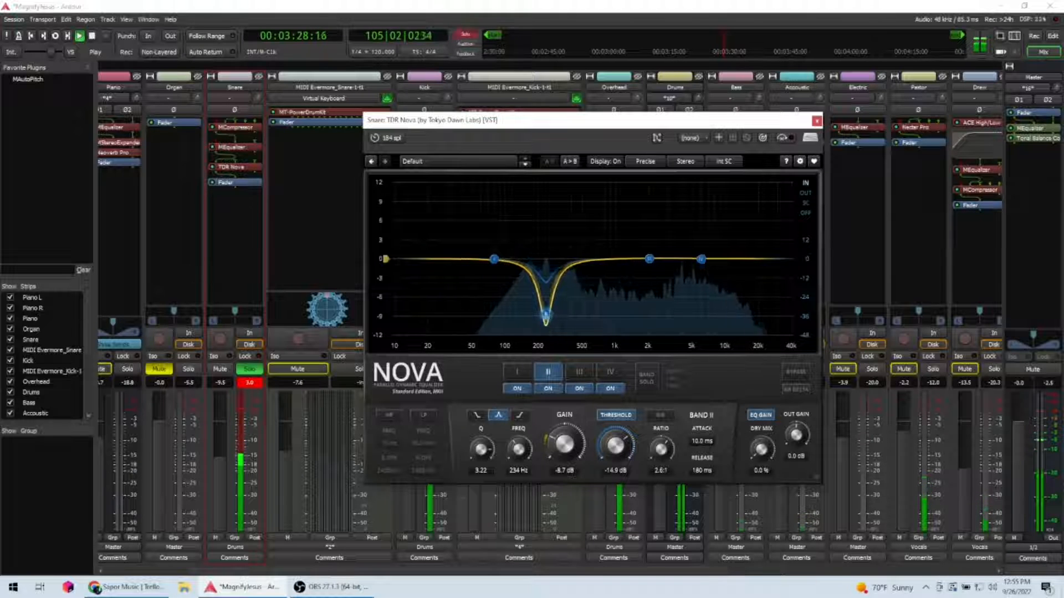
{"action": "left_click_drag", "start_coordinate": [660, 454], "coordinate": [661, 452]}
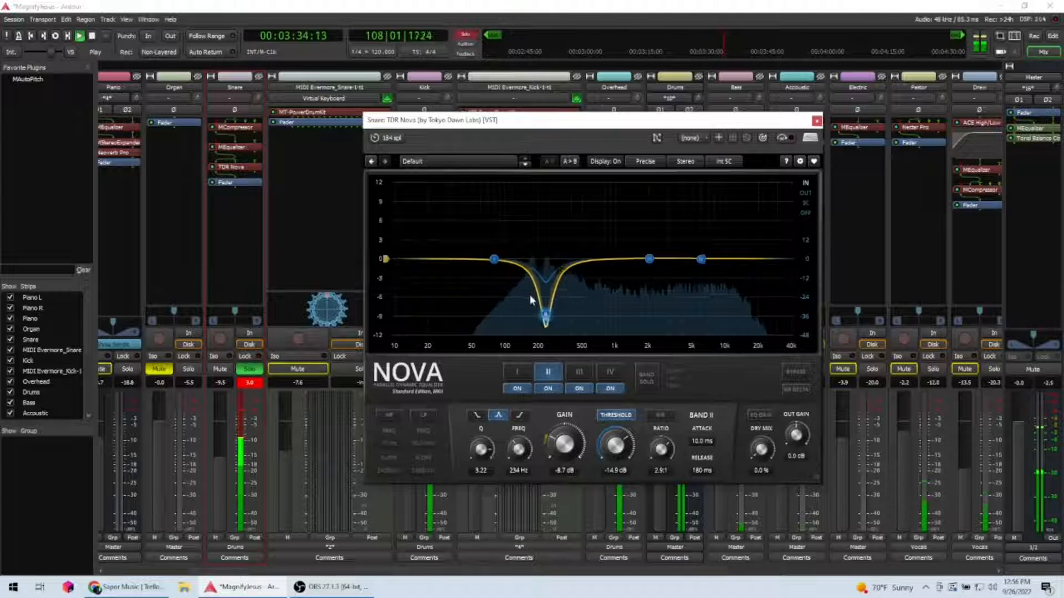
- Refine band II to about 238 Hz, -9.2 dB gain, Q 2.24 and -17.0 dB threshold, and close TDR Nova
{"action": "left_click_drag", "start_coordinate": [546, 306], "coordinate": [551, 339]}
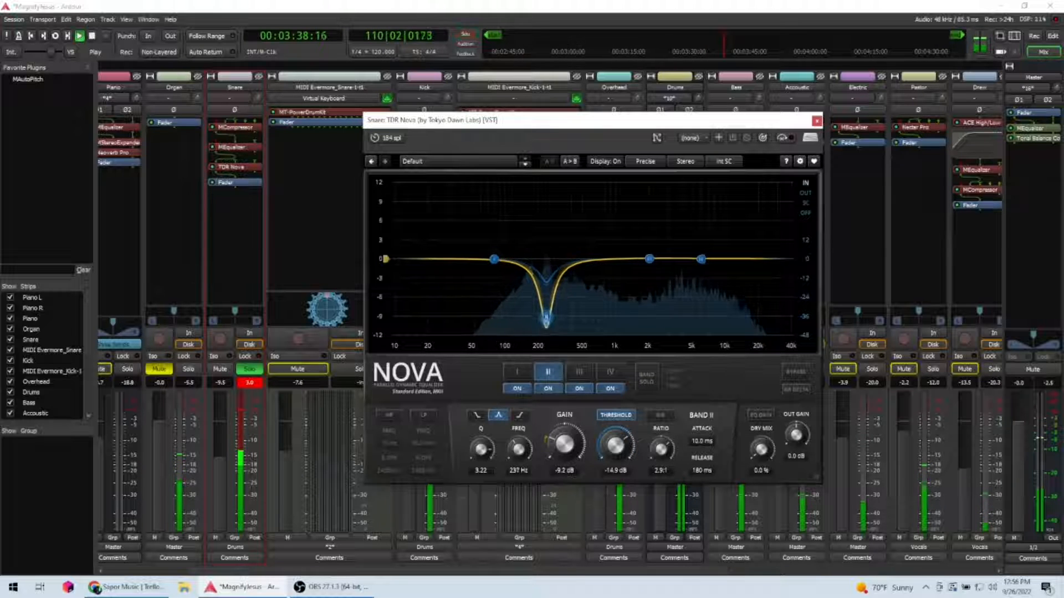
{"action": "left_click_drag", "start_coordinate": [487, 456], "coordinate": [487, 468]}
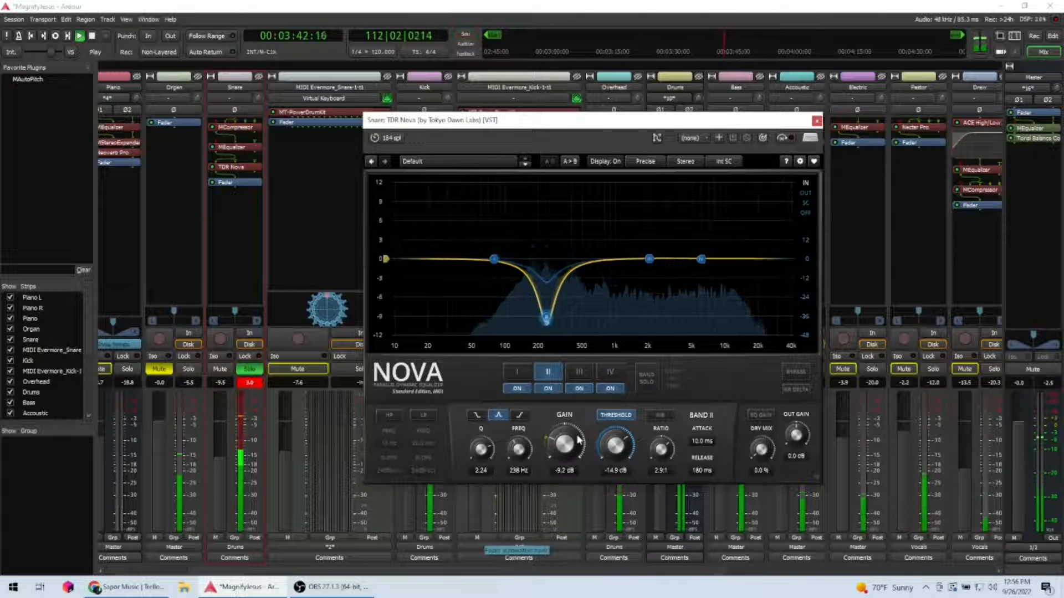
{"action": "left_click_drag", "start_coordinate": [623, 442], "coordinate": [624, 451]}
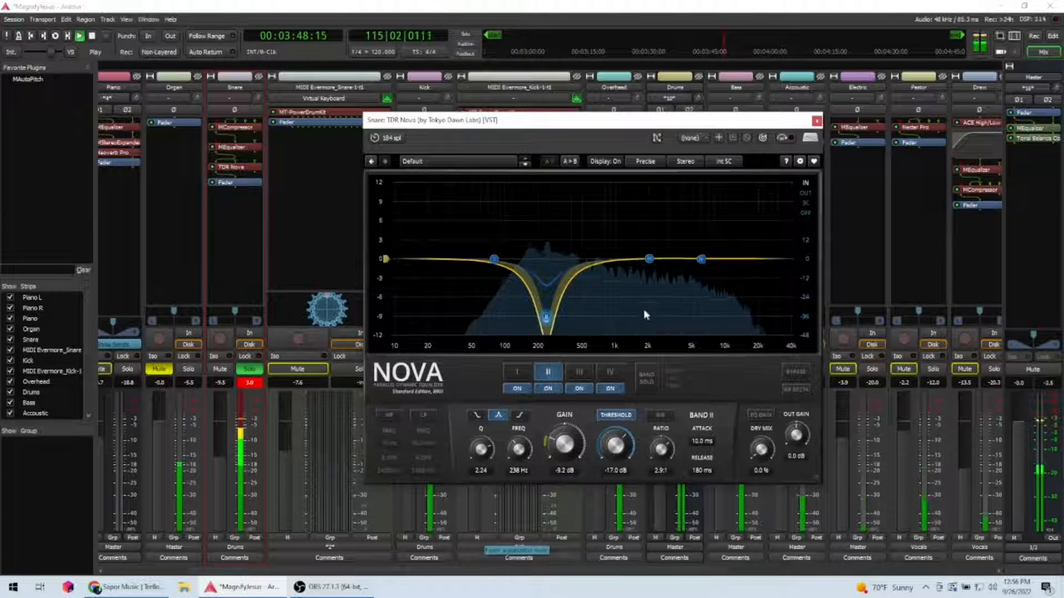
{"action": "left_click", "coordinate": [817, 120]}
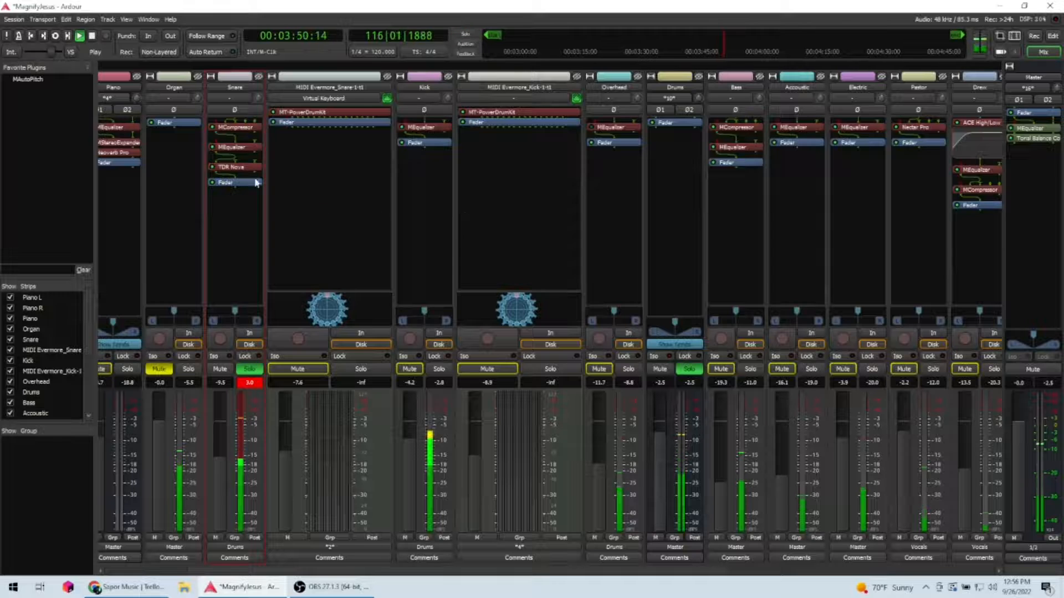
- Reopen the Snare's MEqualizer, change band 1 to a Peak filter, and move it to a boost of about 2.4 dB at 351 Hz
{"action": "double_click", "coordinate": [232, 148]}
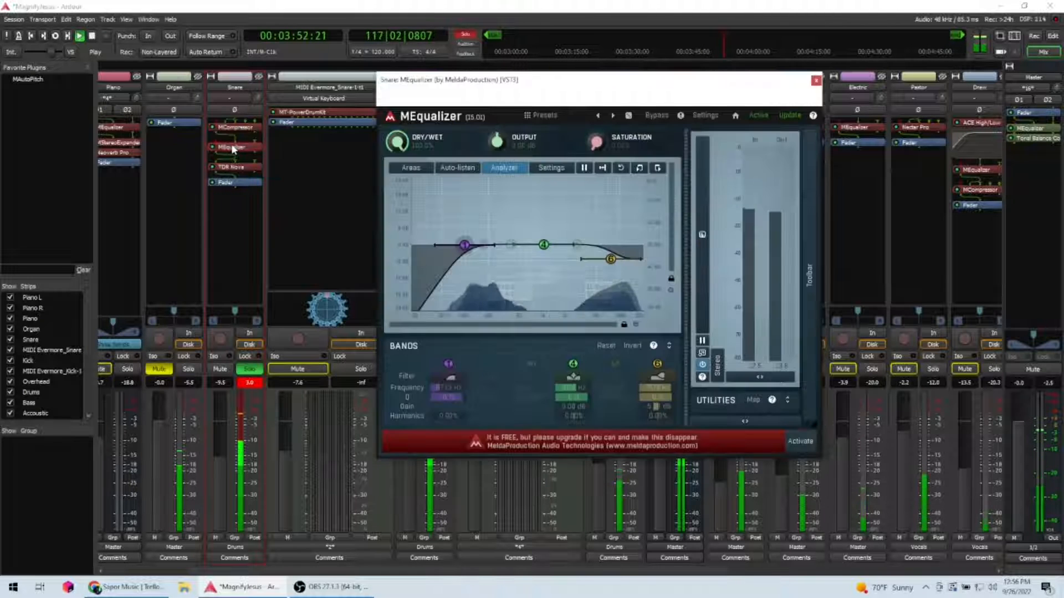
{"action": "left_click", "coordinate": [450, 379]}
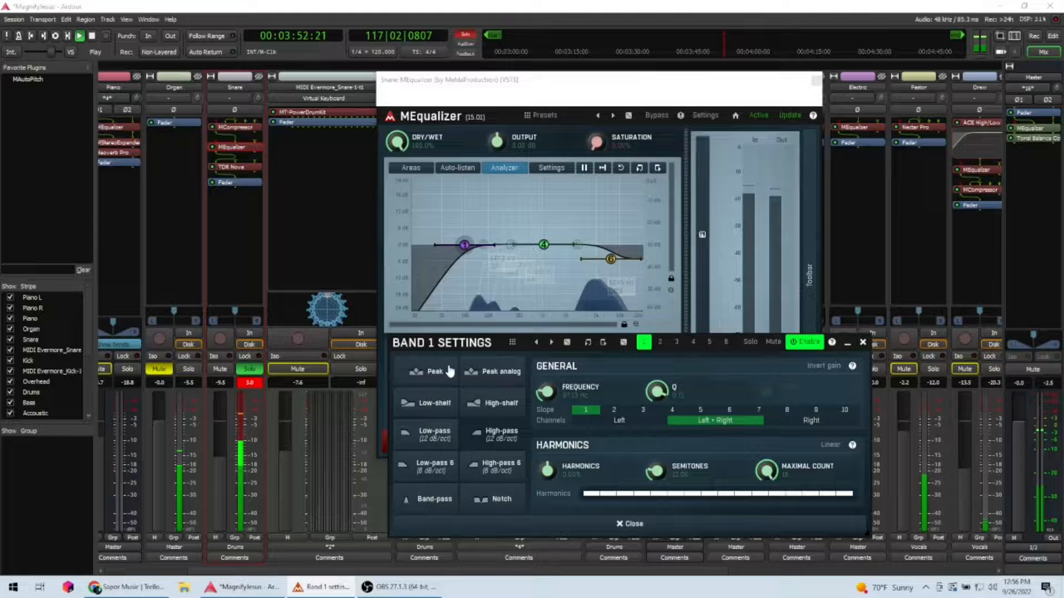
{"action": "left_click", "coordinate": [862, 342]}
{"action": "left_click_drag", "start_coordinate": [464, 243], "coordinate": [507, 238]}
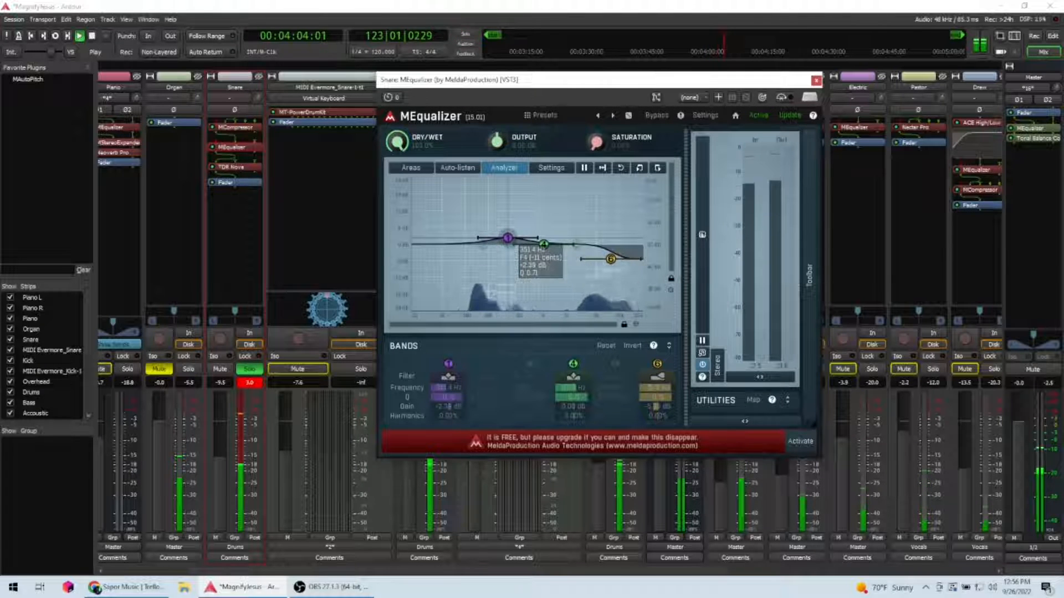
- Try boosting the Snare's band 1 at lower frequencies, ending near 91 Hz, while jumping playback to earlier parts of the song
{"action": "left_click_drag", "start_coordinate": [508, 238], "coordinate": [480, 239]}
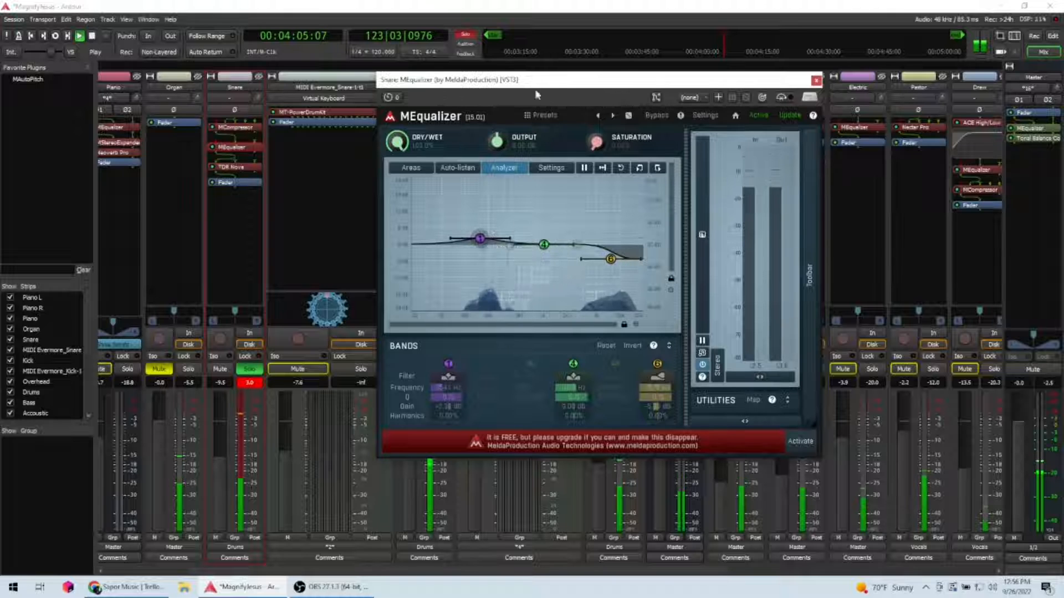
{"action": "left_click", "coordinate": [519, 43]}
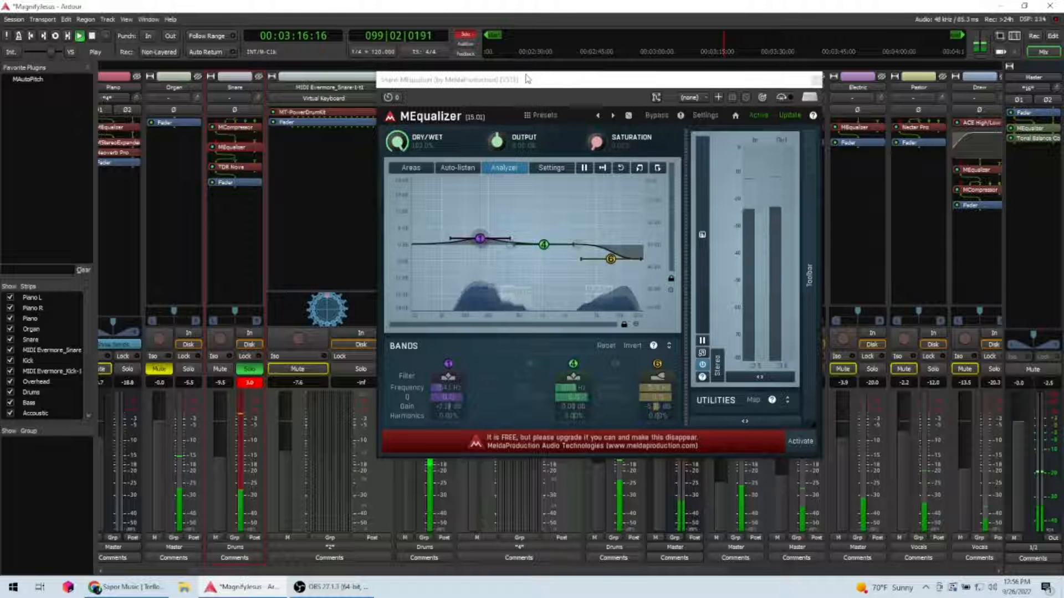
{"action": "left_click", "coordinate": [516, 45]}
{"action": "mouse_move", "coordinate": [480, 234]}
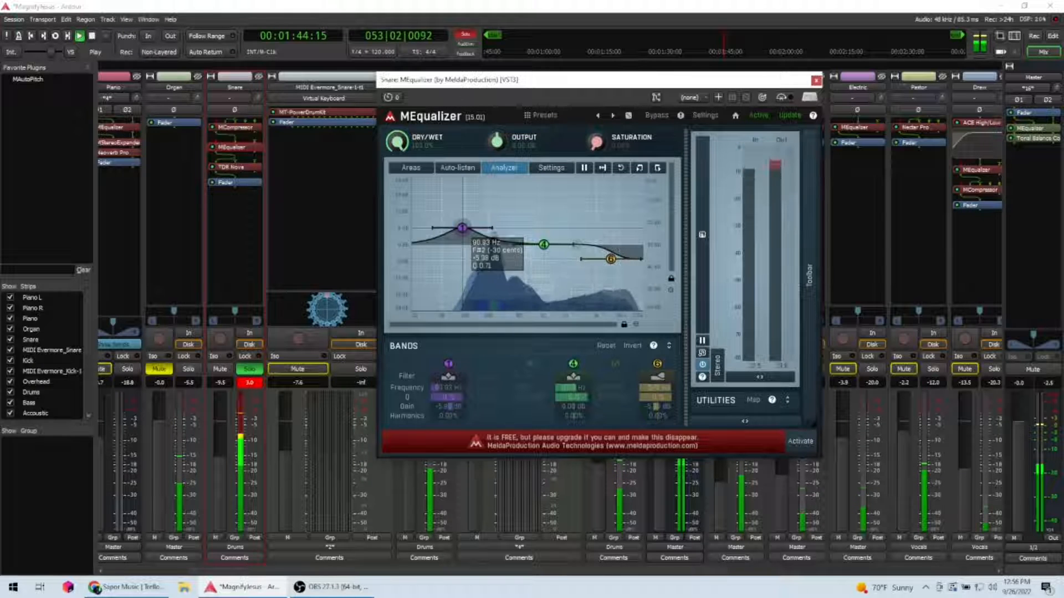
- Flatten the Snare's band 1 to about 0 dB, close MEqualizer, and take the Snare out of solo
{"action": "mouse_move", "coordinate": [462, 227]}
{"action": "left_mouse_down"}
{"action": "mouse_move", "coordinate": [443, 239]}
{"action": "mouse_move", "coordinate": [462, 245]}
{"action": "left_mouse_up"}
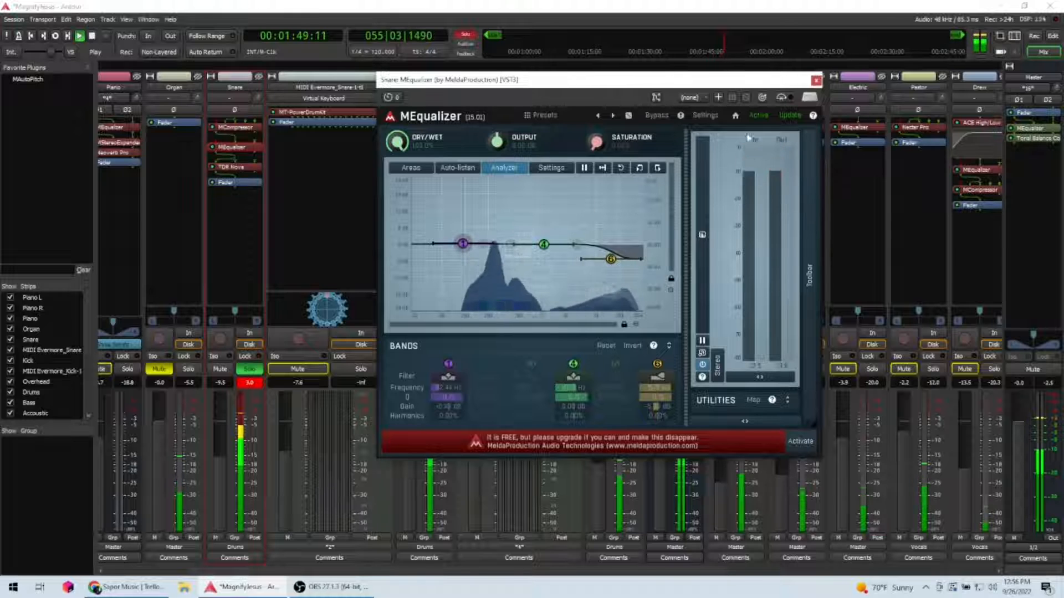
{"action": "left_click", "coordinate": [815, 80]}
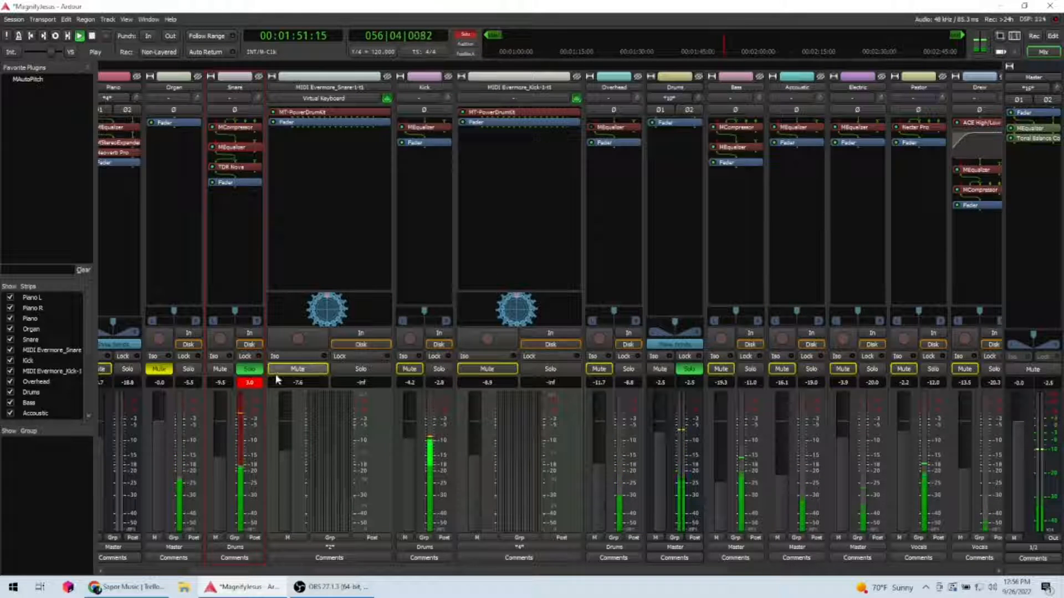
{"action": "left_click", "coordinate": [248, 369]}
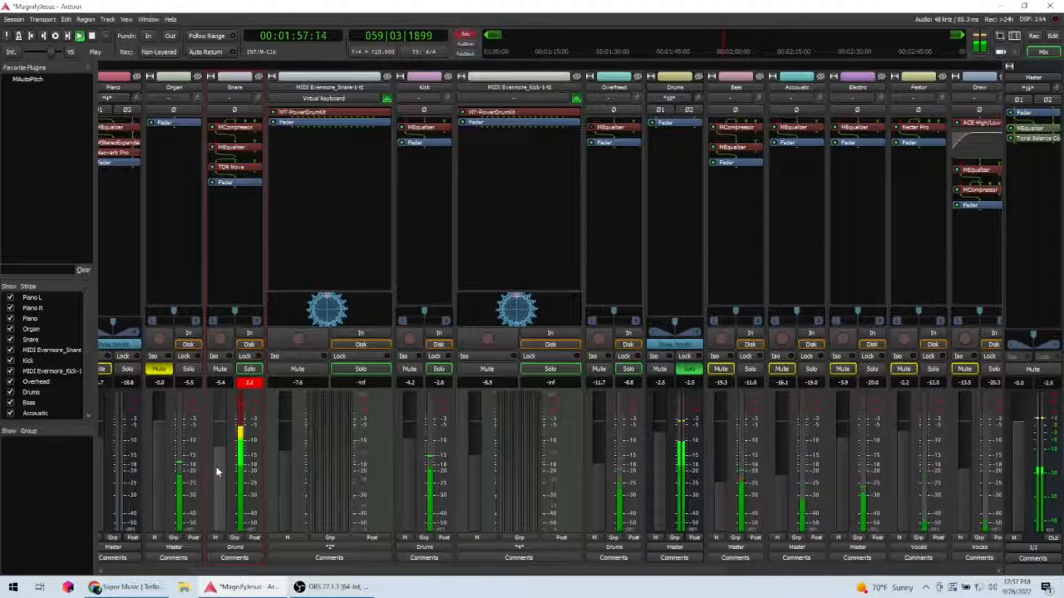
- Reopen the Snare's TDR Nova and set band II to about 555 Hz, -3.5 dB gain and -36.8 dB threshold
{"action": "double_click", "coordinate": [246, 169]}
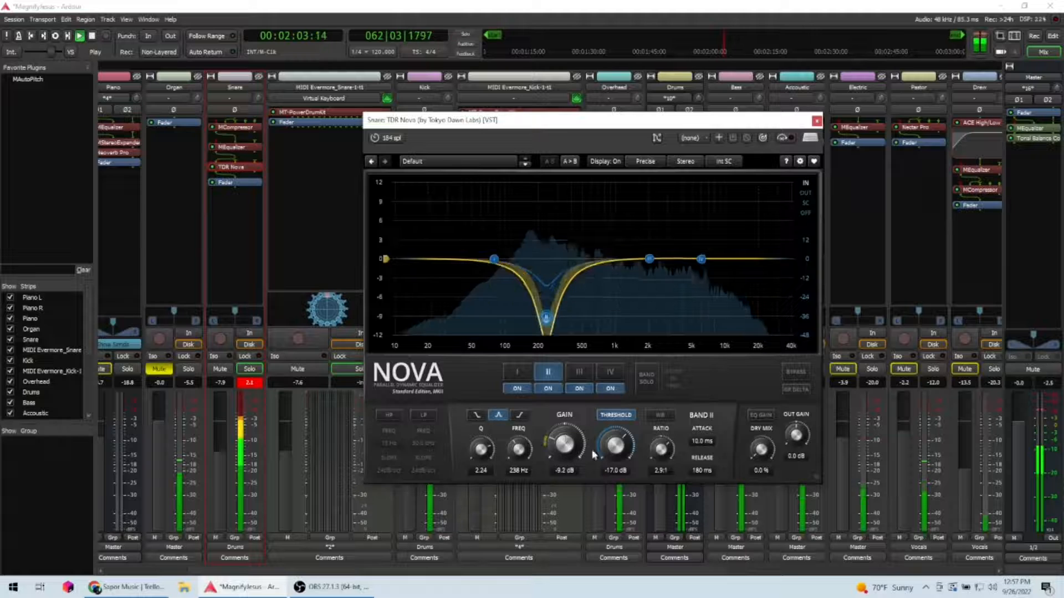
{"action": "left_click_drag", "start_coordinate": [615, 446], "coordinate": [617, 496]}
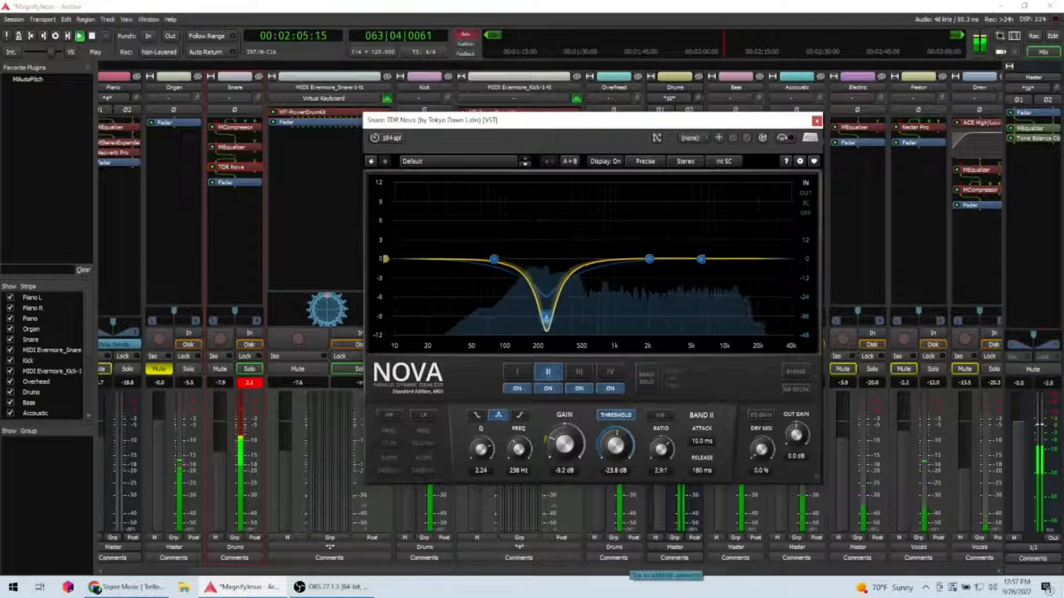
{"action": "left_click_drag", "start_coordinate": [617, 460], "coordinate": [613, 439]}
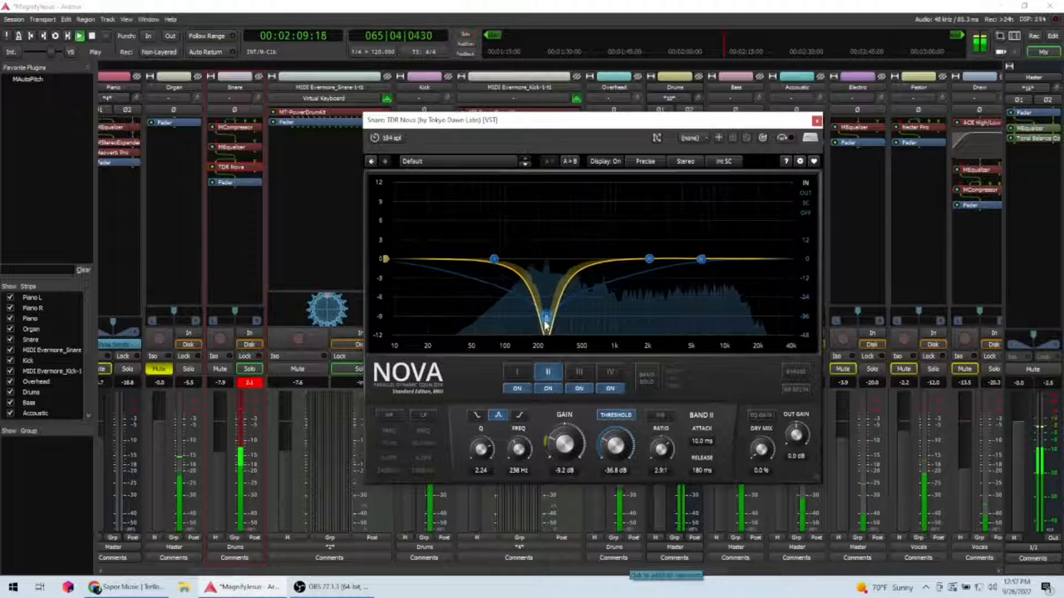
{"action": "mouse_move", "coordinate": [545, 322]}
{"action": "left_mouse_down"}
{"action": "mouse_move", "coordinate": [600, 319]}
{"action": "mouse_move", "coordinate": [560, 329]}
{"action": "left_mouse_up"}
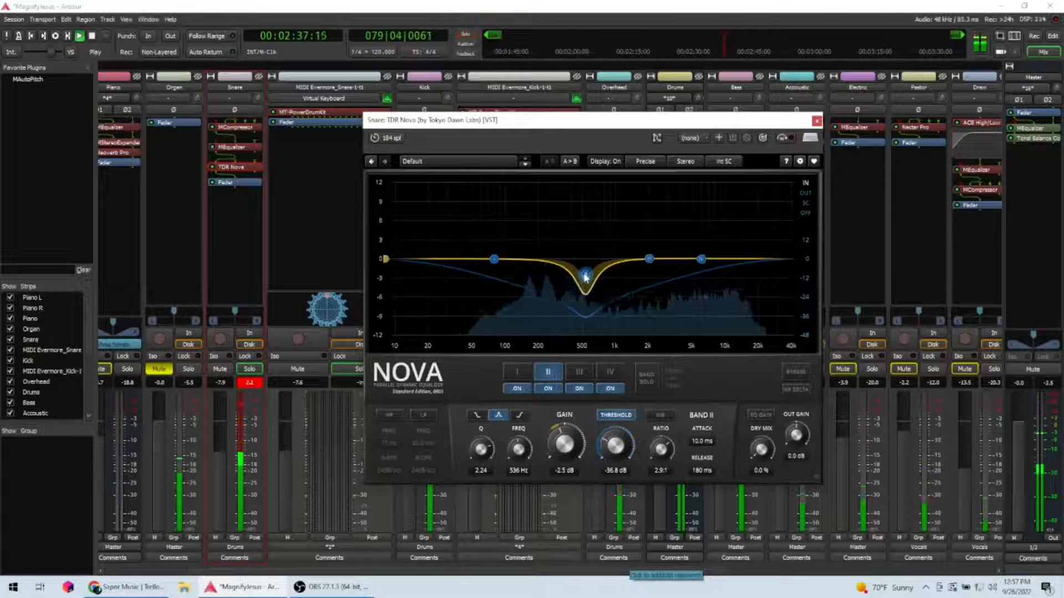
{"action": "left_click_drag", "start_coordinate": [585, 278], "coordinate": [586, 283]}
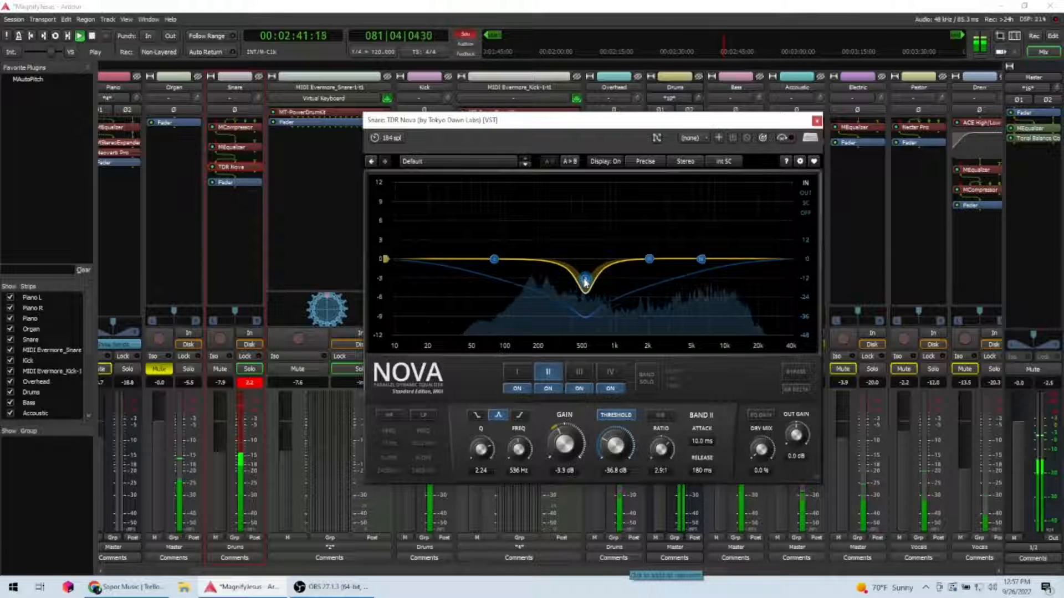
{"action": "mouse_move", "coordinate": [585, 281]}
{"action": "left_mouse_down"}
{"action": "mouse_move", "coordinate": [599, 284]}
{"action": "mouse_move", "coordinate": [587, 282]}
{"action": "left_mouse_up"}
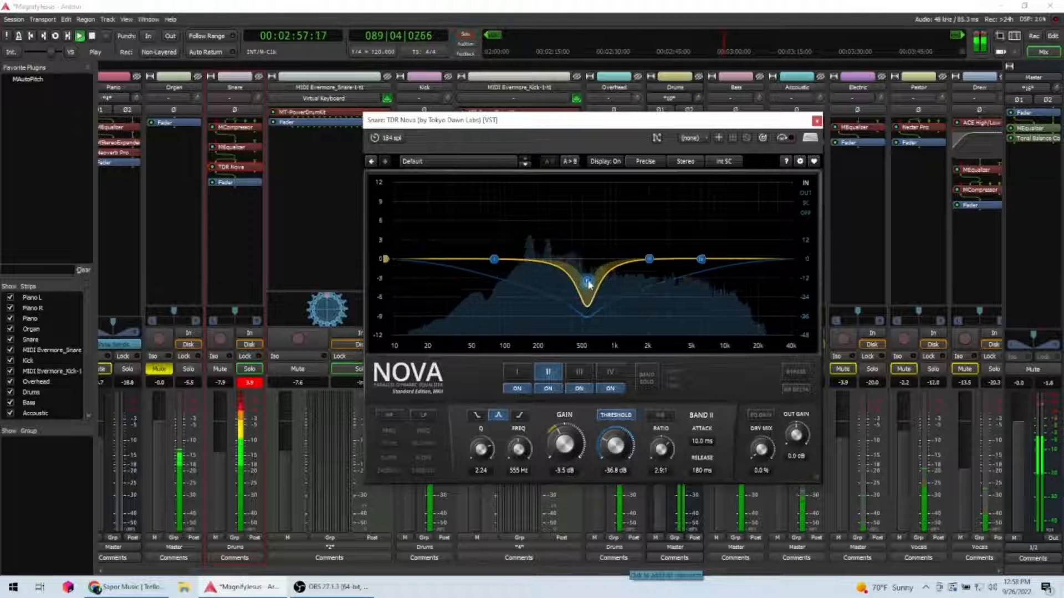
- Reopen the Snare's MEqualizer, move band 1 higher in frequency with a gentle boost, and close both Snare plugins
{"action": "double_click", "coordinate": [231, 147]}
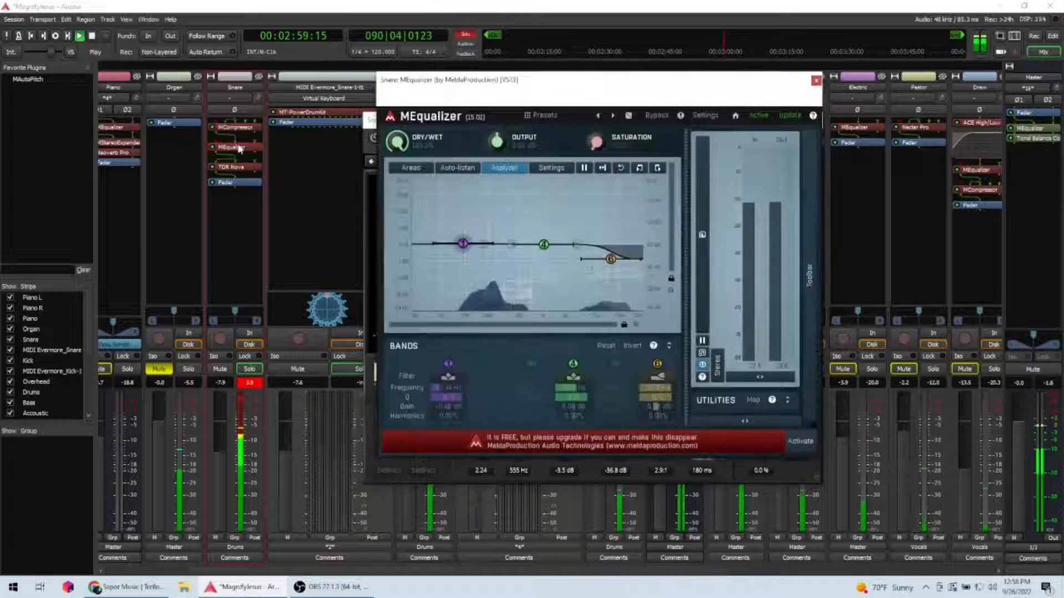
{"action": "left_click_drag", "start_coordinate": [467, 250], "coordinate": [483, 237]}
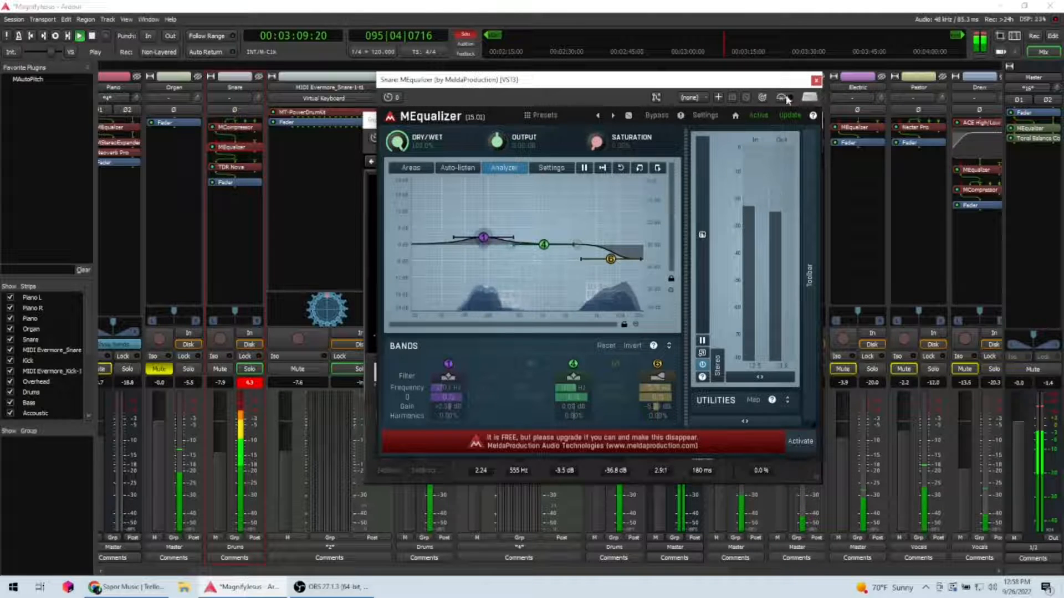
{"action": "left_click", "coordinate": [816, 81]}
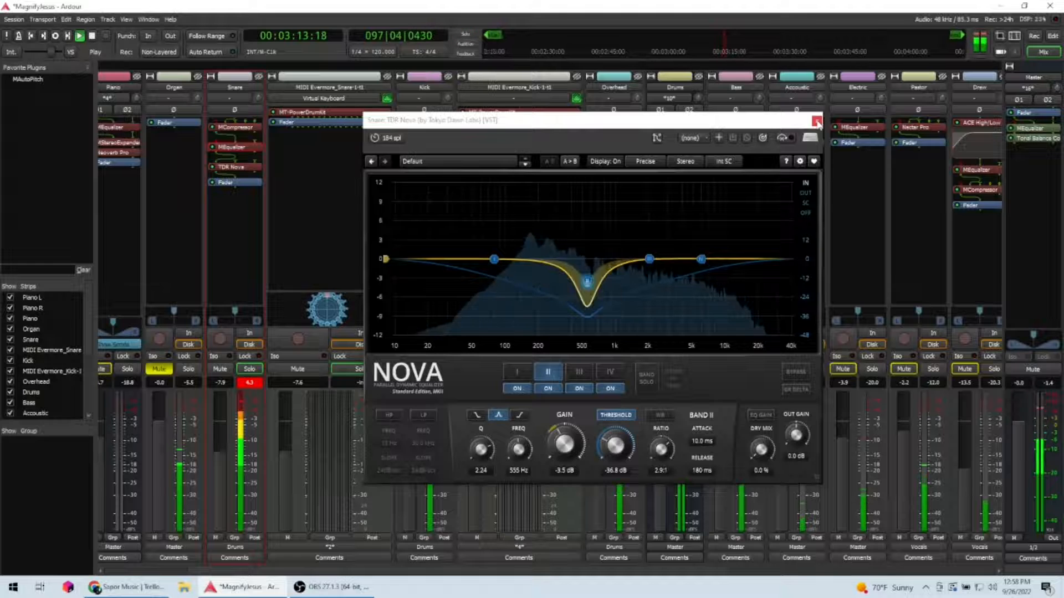
{"action": "left_click", "coordinate": [817, 121]}
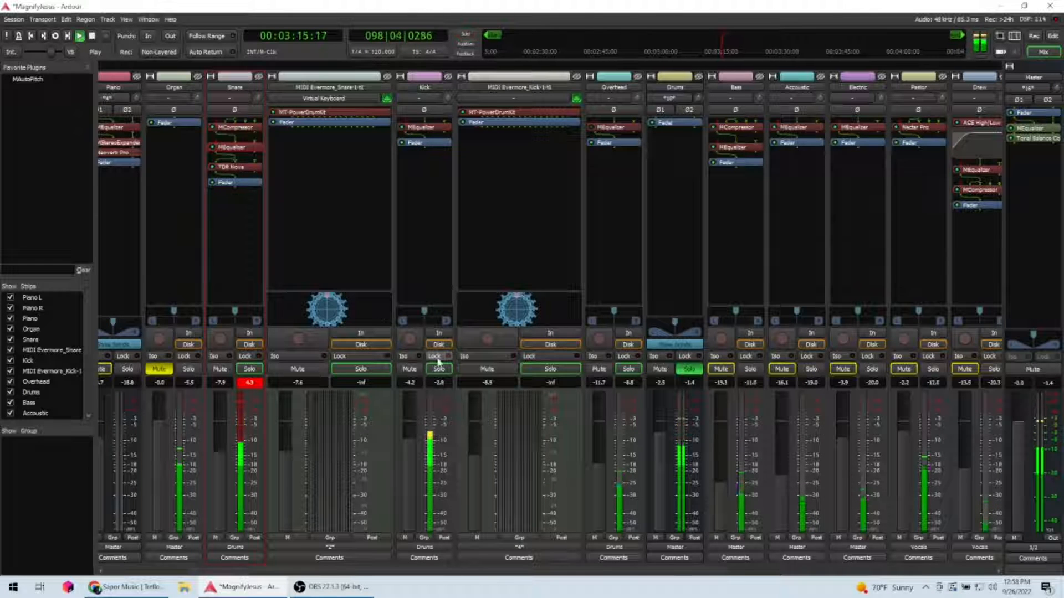
- Open the Overhead's MEqualizer, reposition its window clear of the Overhead strip, and solo the Overhead track
{"action": "double_click", "coordinate": [611, 127]}
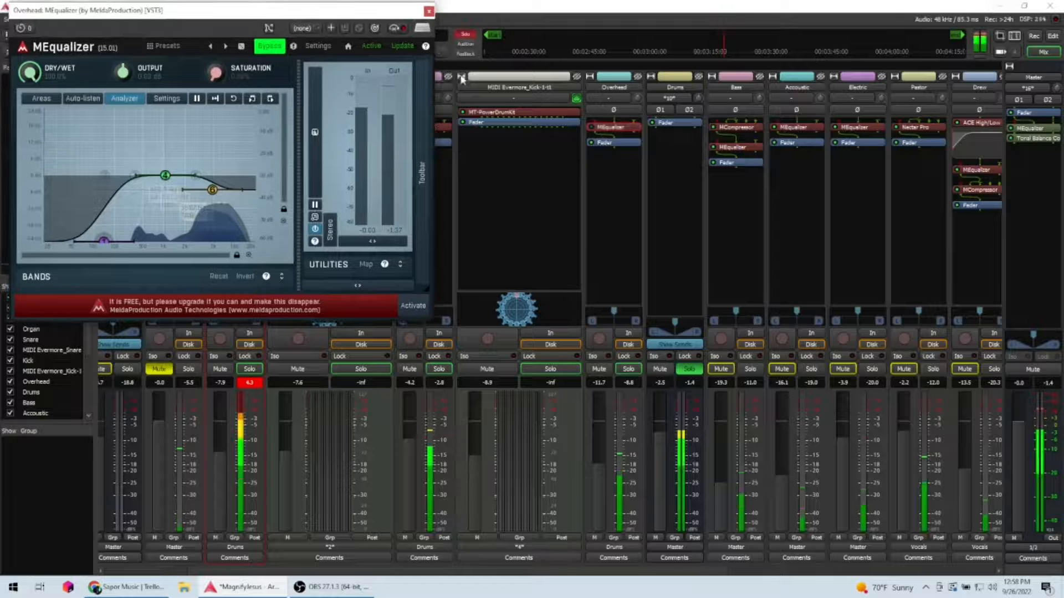
{"action": "left_click_drag", "start_coordinate": [292, 13], "coordinate": [618, 119]}
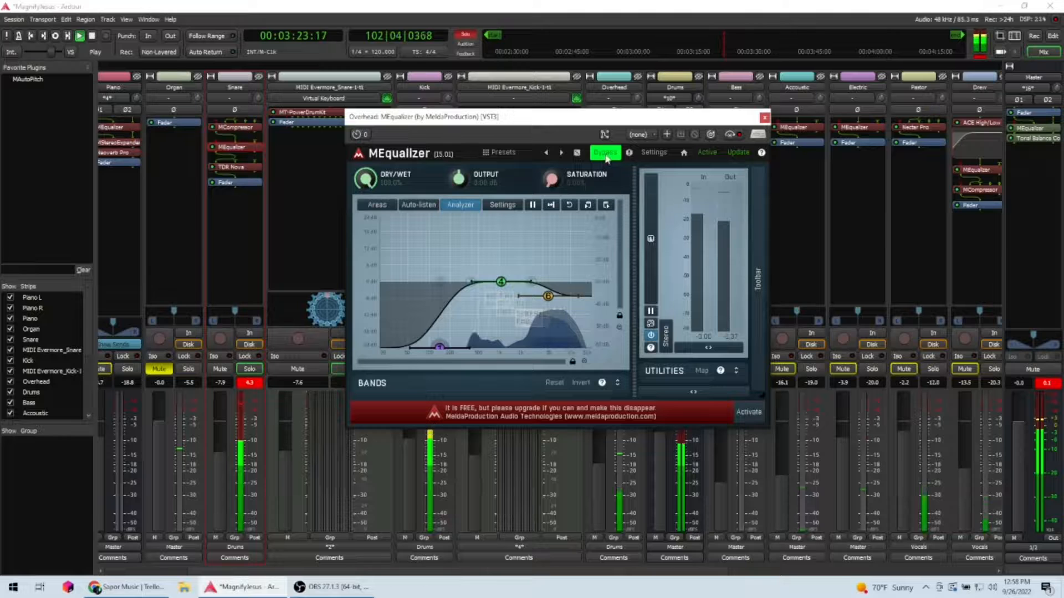
{"action": "left_click_drag", "start_coordinate": [635, 117], "coordinate": [413, 158]}
{"action": "left_click", "coordinate": [635, 377]}
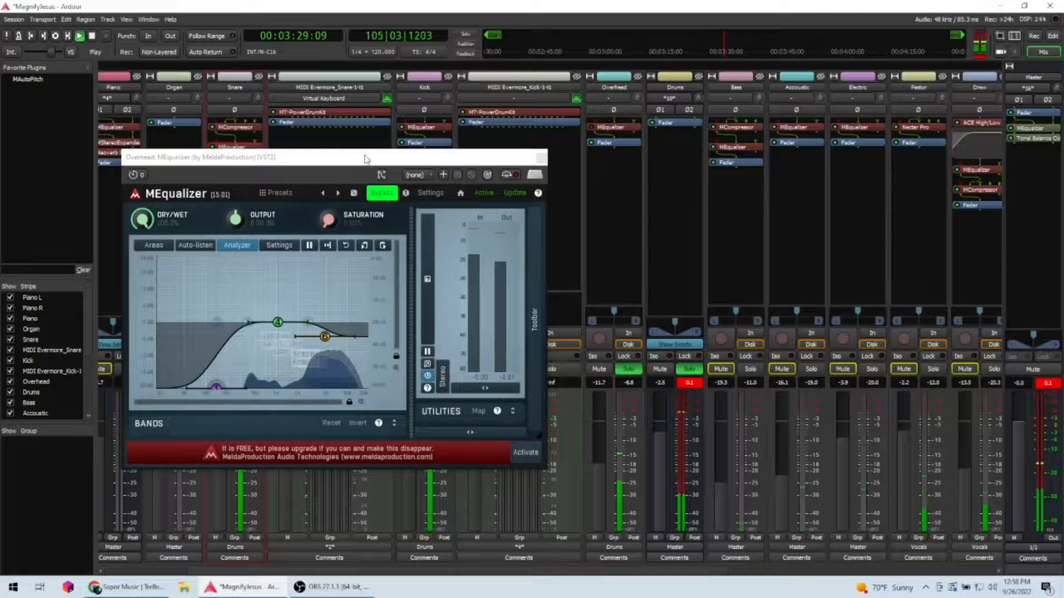
{"action": "left_click_drag", "start_coordinate": [369, 158], "coordinate": [373, 158]}
{"action": "left_click_drag", "start_coordinate": [442, 138], "coordinate": [442, 138]}
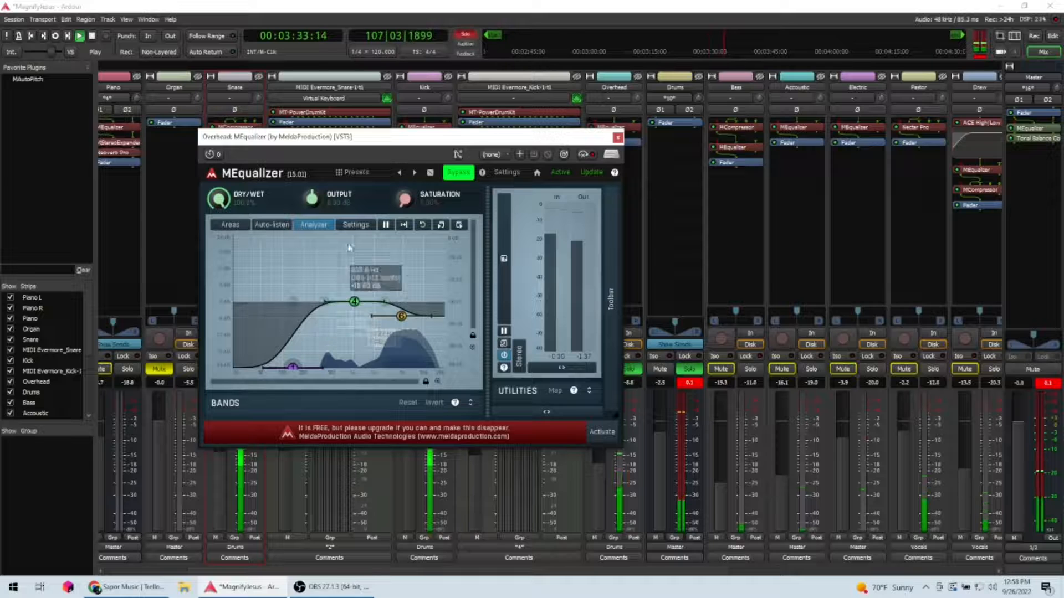
- Turn off the Overhead equalizer's bypass and adjust band 6 to about 5013 Hz and -2.8 dB, and band 1 to about 147 Hz
{"action": "left_click", "coordinate": [452, 175]}
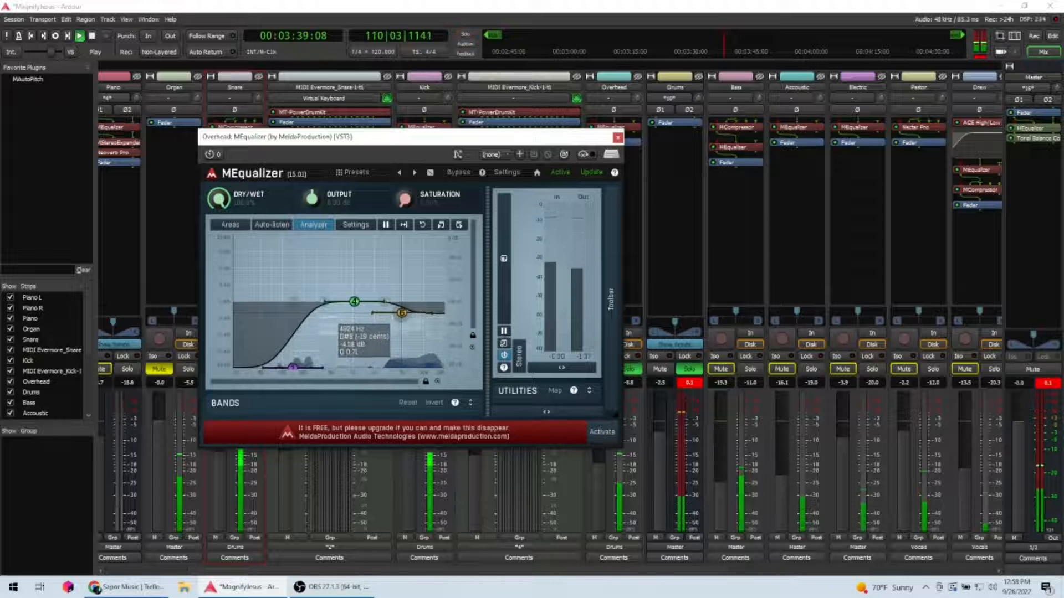
{"action": "left_click_drag", "start_coordinate": [401, 314], "coordinate": [402, 309]}
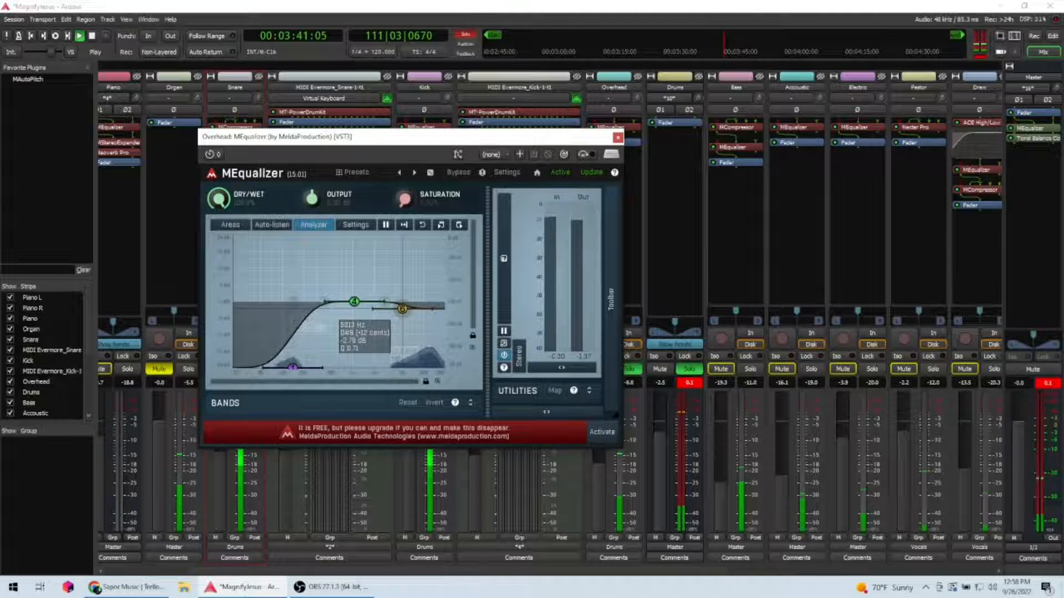
{"action": "left_click_drag", "start_coordinate": [292, 367], "coordinate": [294, 367]}
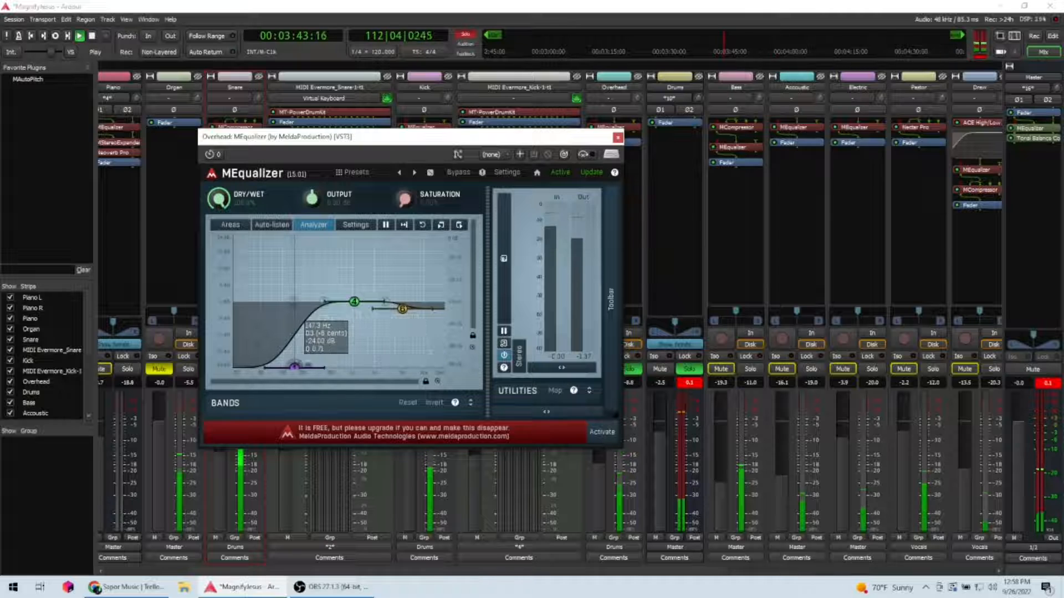
- Change the Overhead's band 1 to a 12 dB/oct High-pass filter, raise its cutoff slightly, and close MEqualizer
{"action": "left_click", "coordinate": [356, 403]}
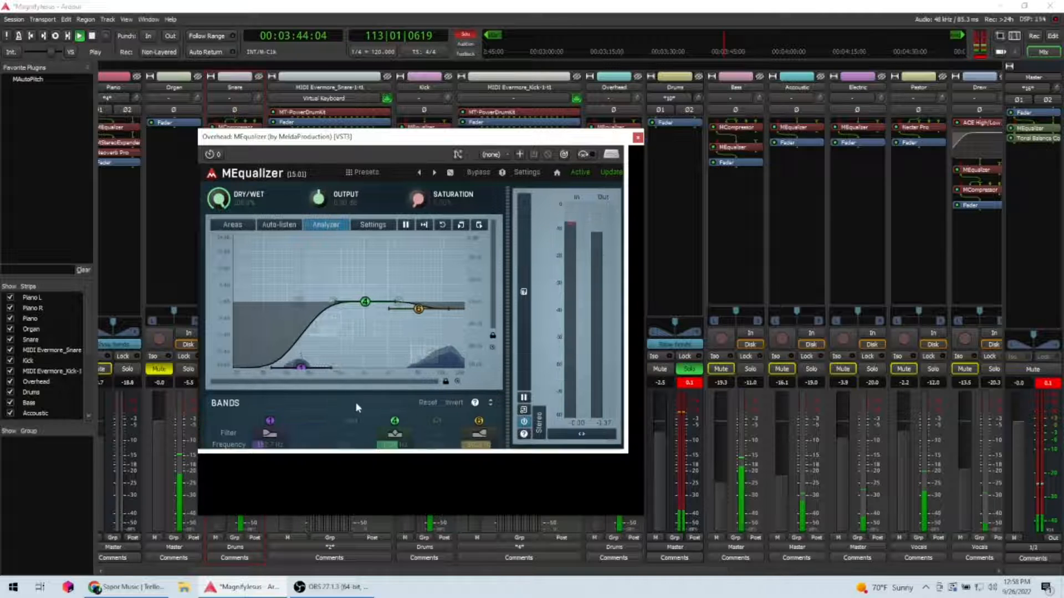
{"action": "left_click", "coordinate": [269, 433]}
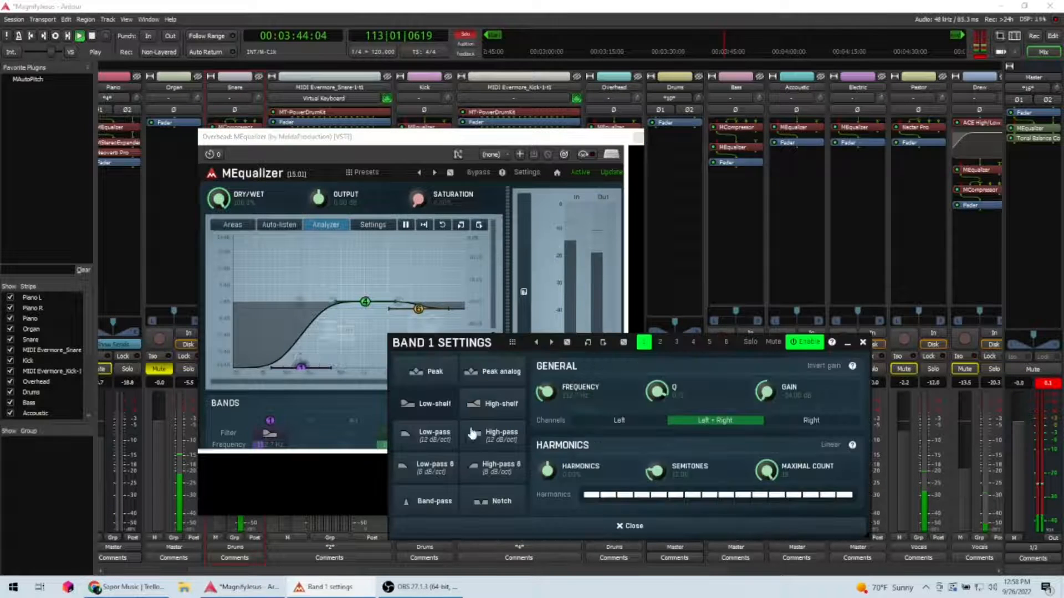
{"action": "left_click", "coordinate": [472, 434]}
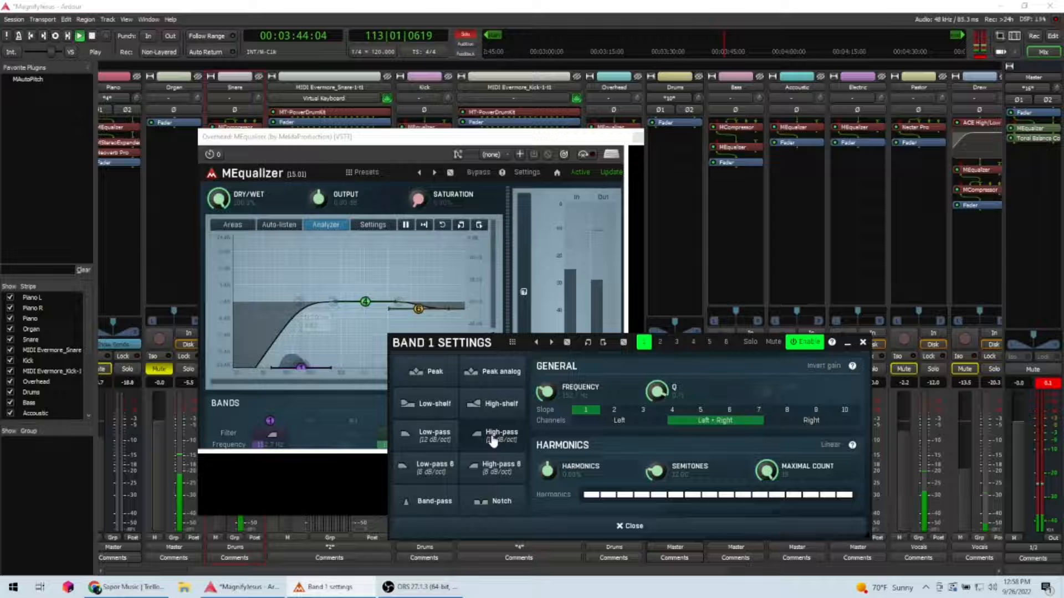
{"action": "left_click", "coordinate": [863, 342]}
{"action": "left_click_drag", "start_coordinate": [463, 139], "coordinate": [479, 135]}
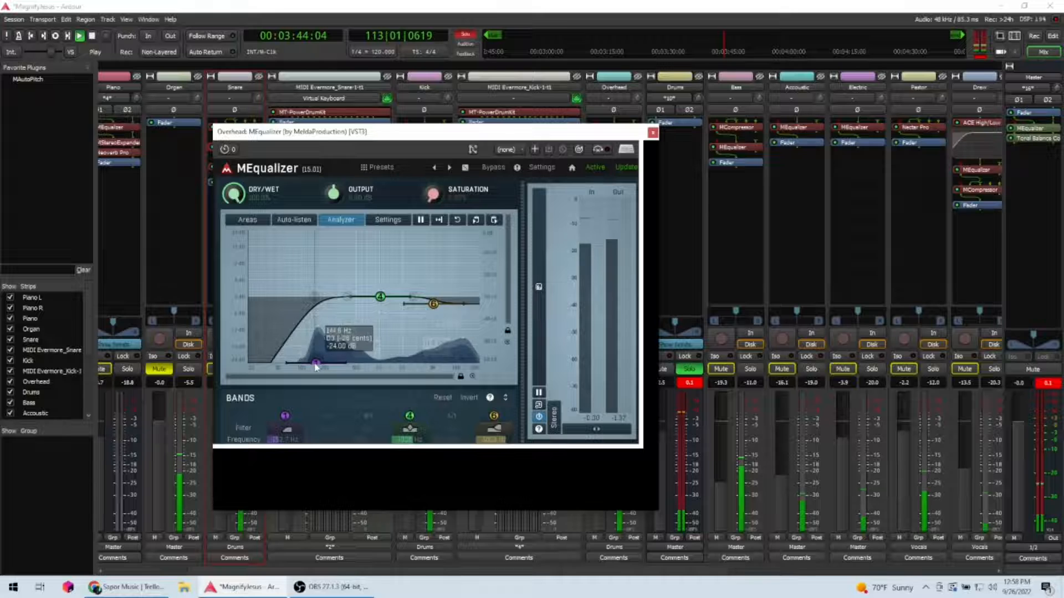
{"action": "left_click_drag", "start_coordinate": [315, 365], "coordinate": [321, 363]}
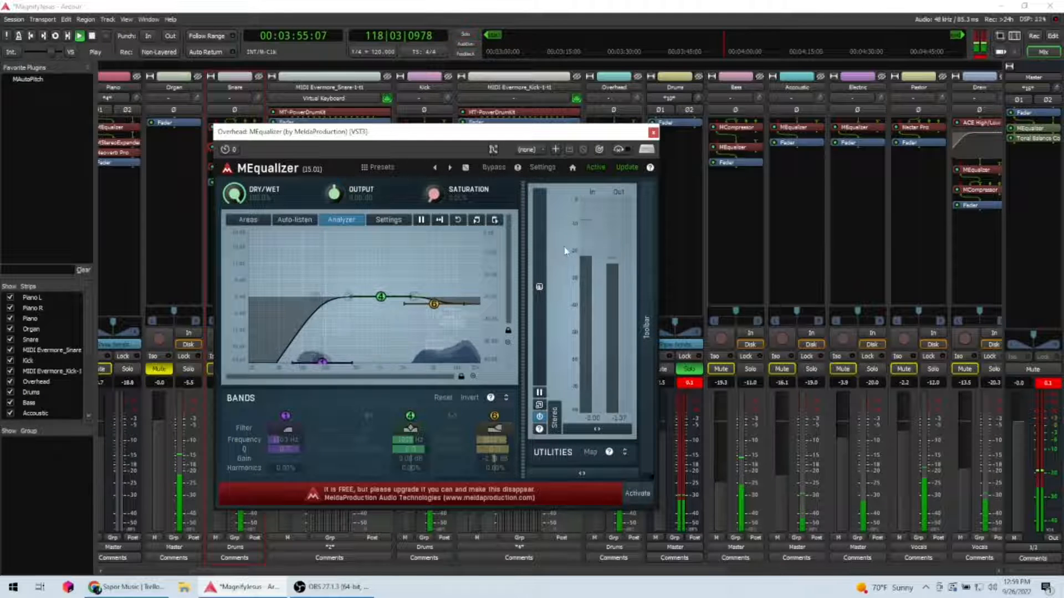
{"action": "left_click", "coordinate": [653, 133]}
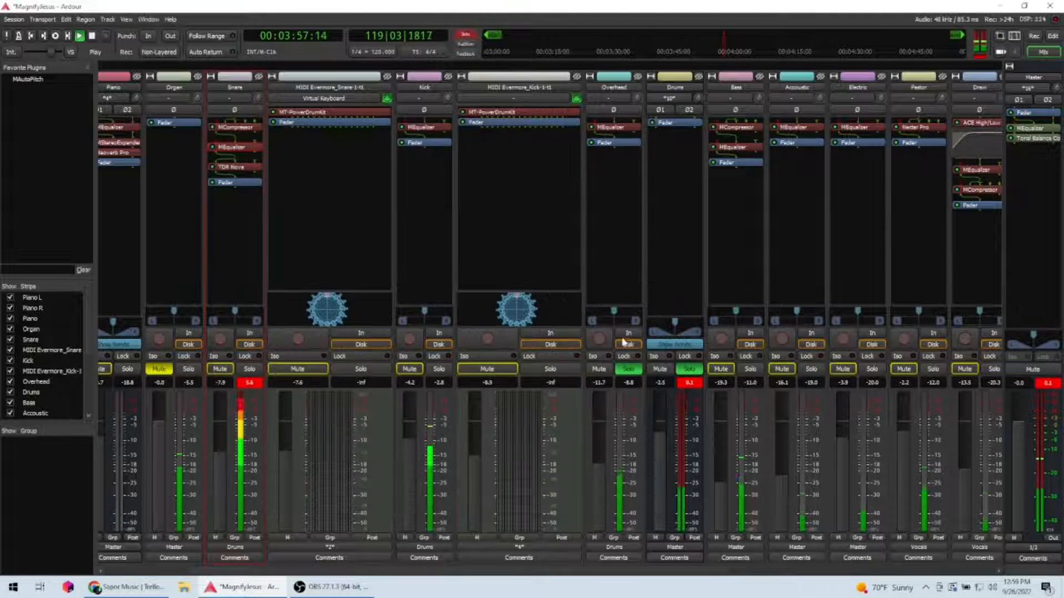
- Take the Overhead out of solo, reset the Drums bus peak reading, and raise the Drums fader to -1.9 dB
{"action": "left_click", "coordinate": [626, 370]}
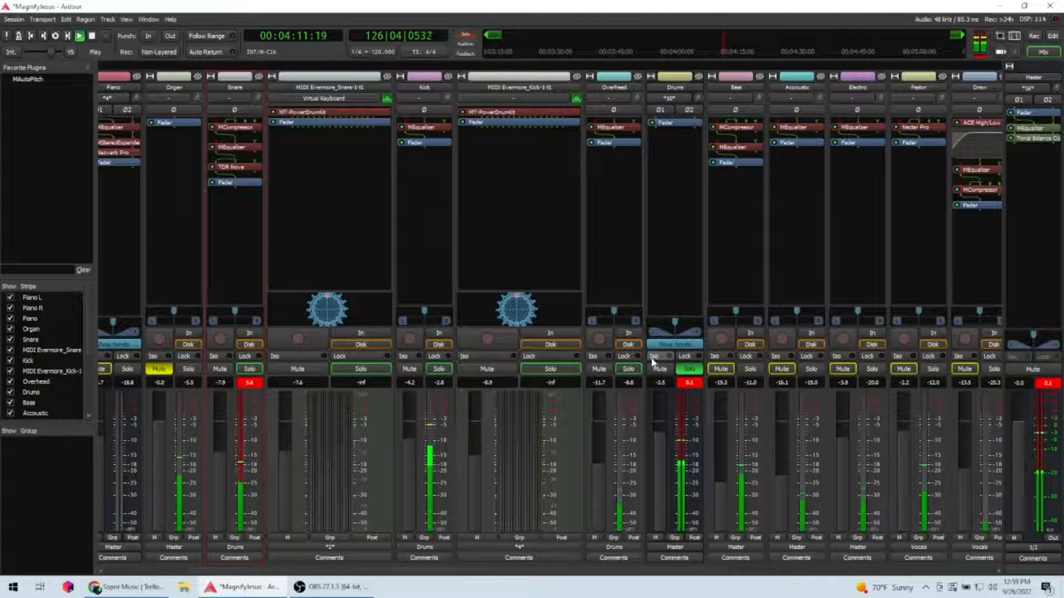
{"action": "left_click", "coordinate": [692, 383]}
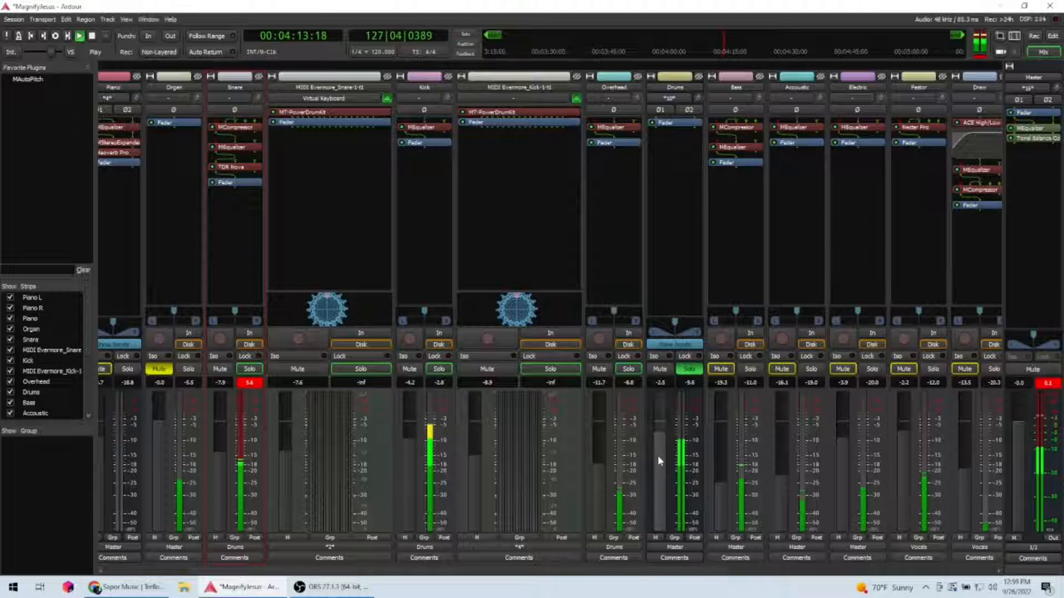
{"action": "scroll", "coordinate": [658, 455], "scroll_direction": "up", "scroll_amount": 1}
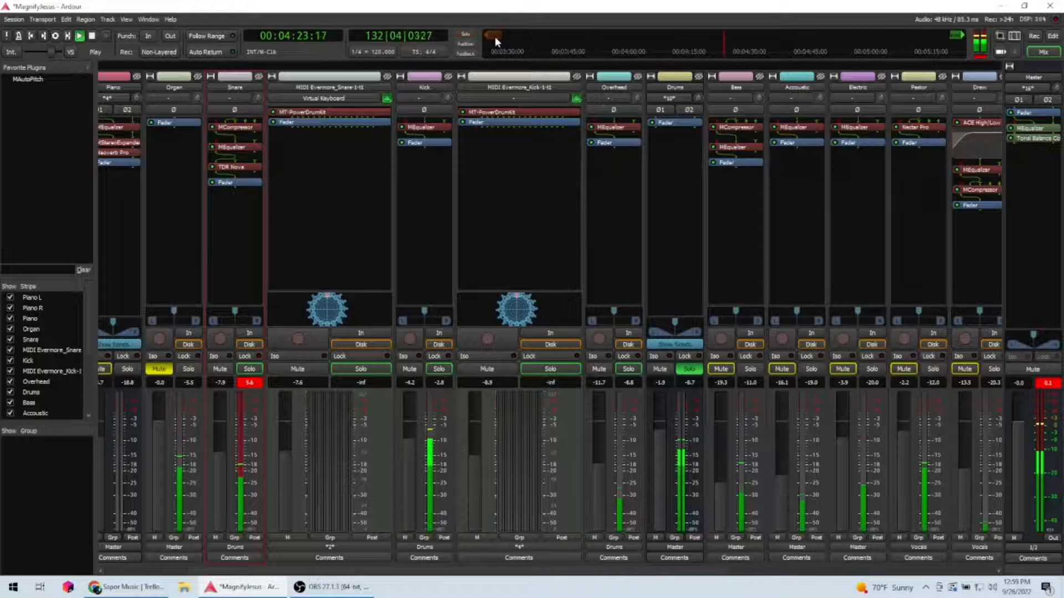
- Restart playback from the session start, retune band II of the Snare's TDR Nova to 658 Hz and -4.7 dB, and close its window
{"action": "left_click", "coordinate": [494, 36]}
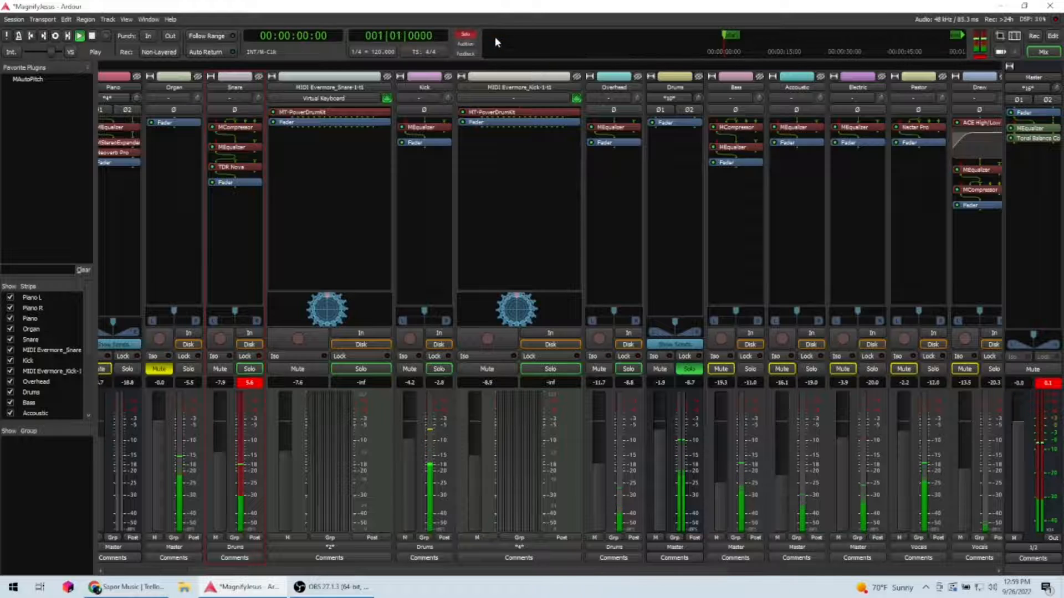
{"action": "left_click", "coordinate": [757, 36]}
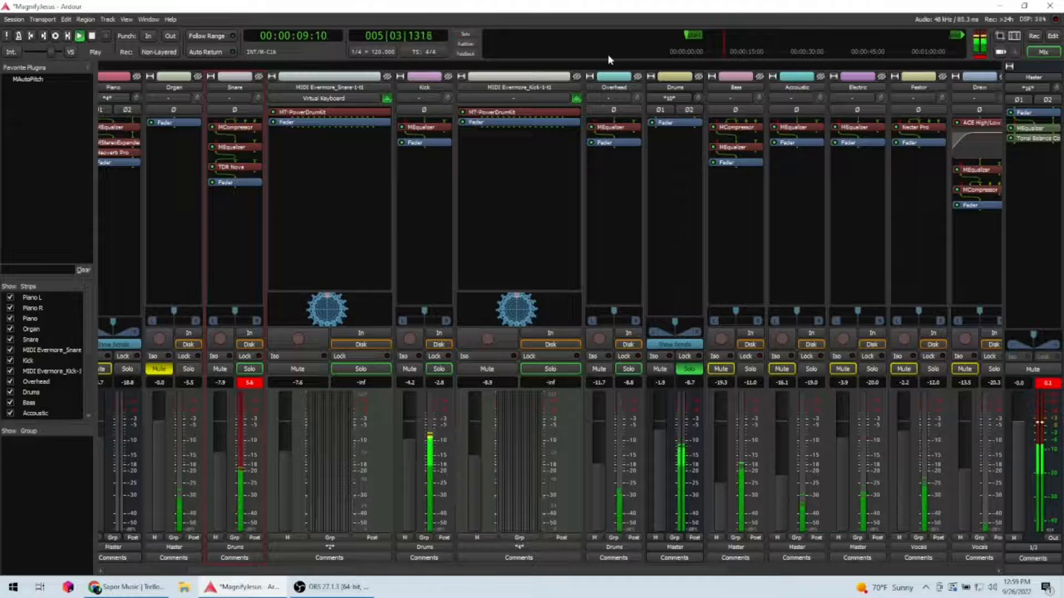
{"action": "double_click", "coordinate": [230, 166]}
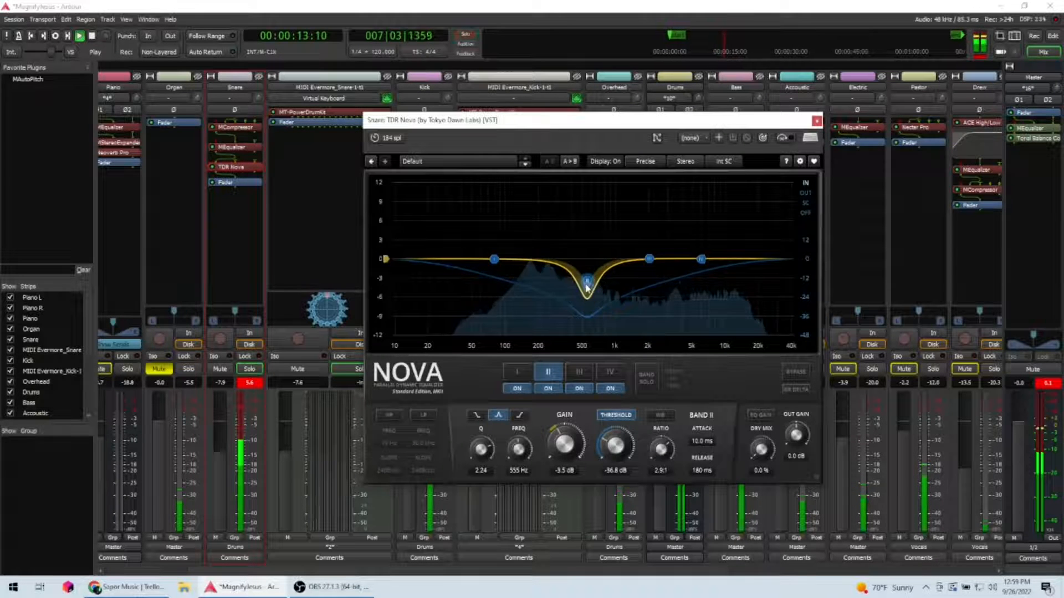
{"action": "left_click_drag", "start_coordinate": [587, 282], "coordinate": [581, 308]}
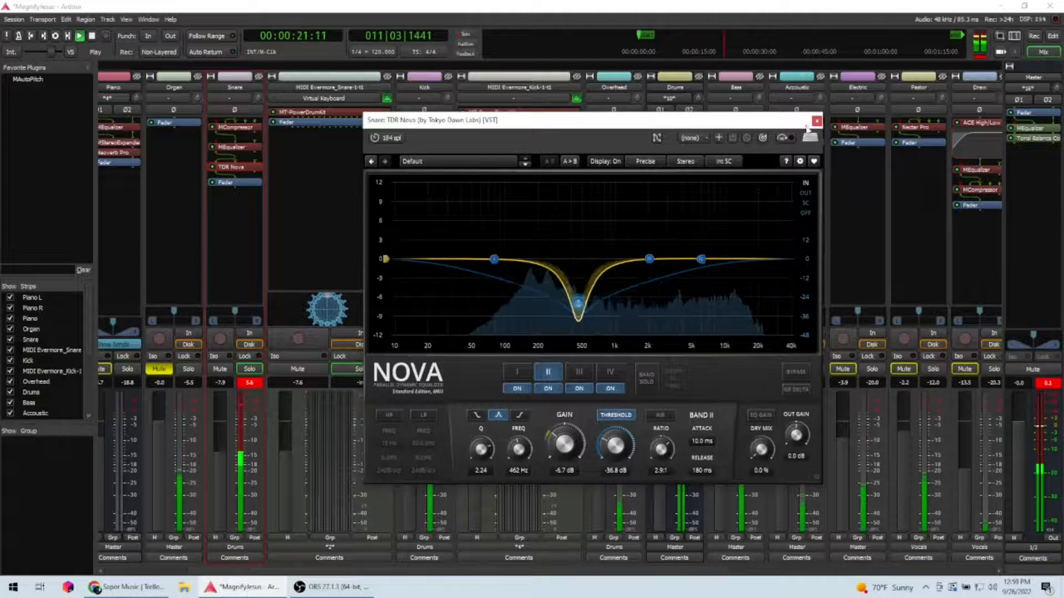
{"action": "mouse_move", "coordinate": [578, 301]}
{"action": "left_mouse_down"}
{"action": "mouse_move", "coordinate": [646, 309]}
{"action": "mouse_move", "coordinate": [586, 311]}
{"action": "mouse_move", "coordinate": [589, 286]}
{"action": "mouse_move", "coordinate": [578, 289]}
{"action": "mouse_move", "coordinate": [596, 294]}
{"action": "left_mouse_up"}
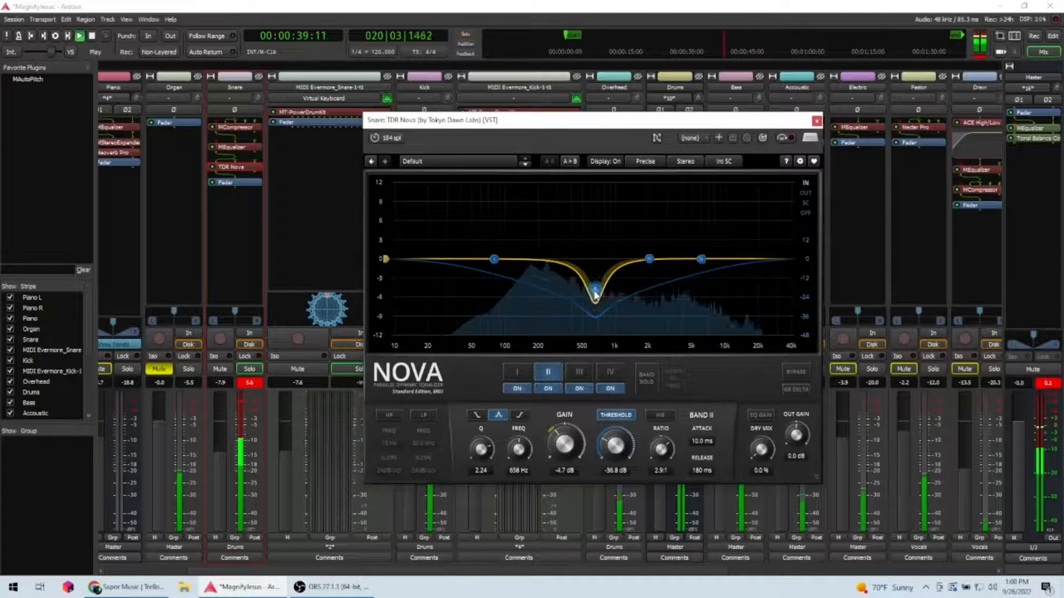
{"action": "left_click", "coordinate": [816, 120]}
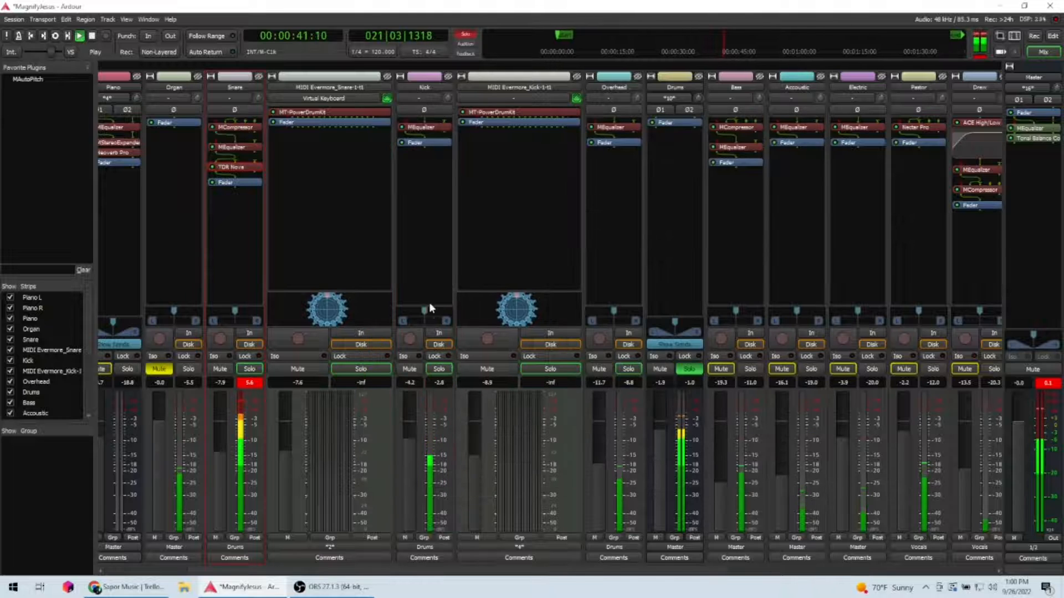
- Take the Drums bus out of solo to hear it in the full mix, and solo it again
{"action": "left_click", "coordinate": [689, 373]}
{"action": "left_click", "coordinate": [689, 369]}
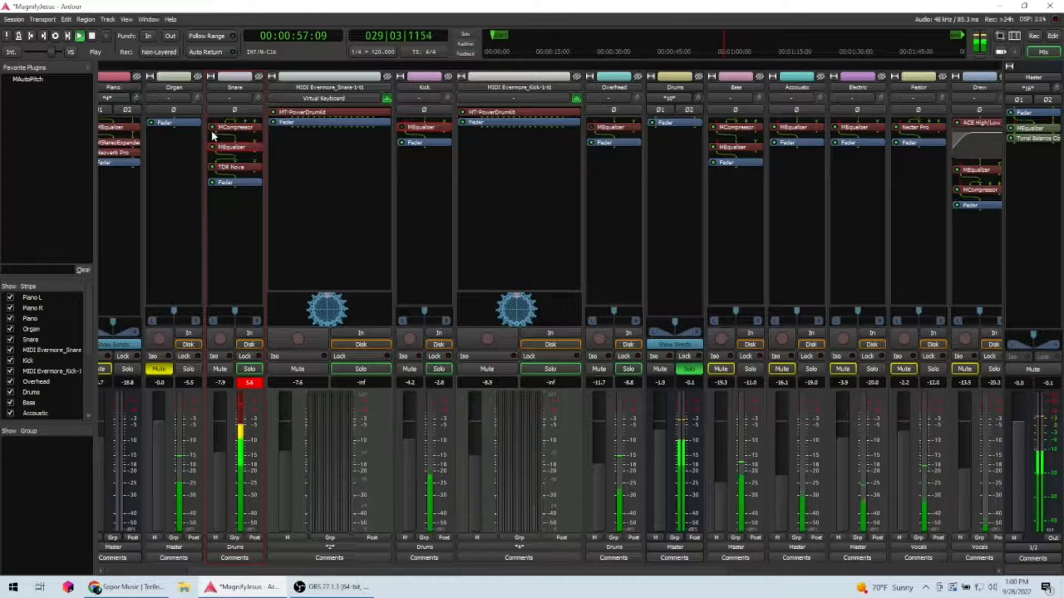
- Bypass the Snare's MCompressor and MEqualizer, and open its TDR Nova with the window shifted slightly
{"action": "double_click", "coordinate": [240, 128]}
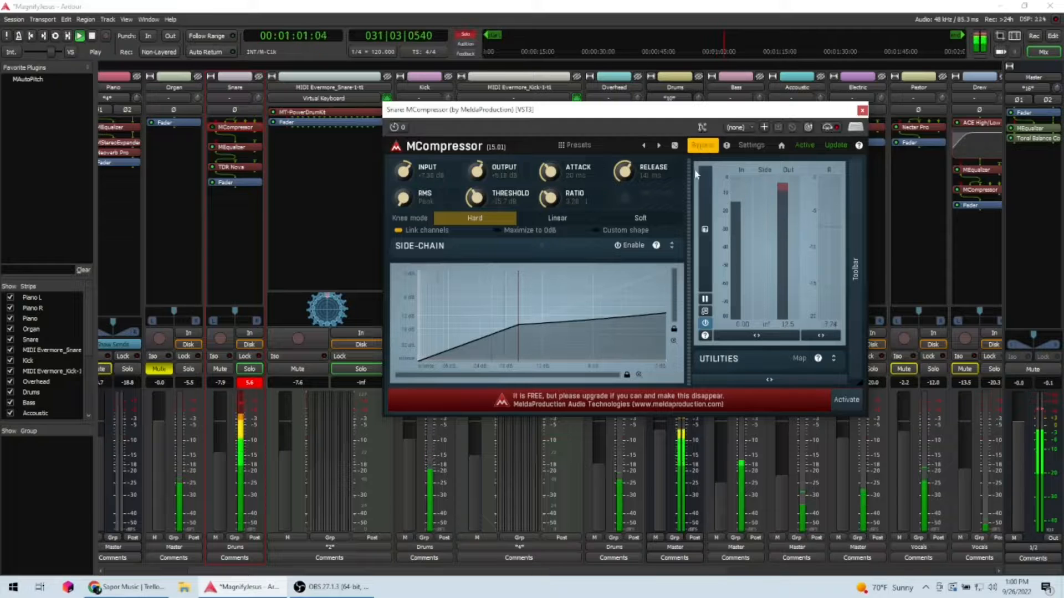
{"action": "double_click", "coordinate": [256, 148]}
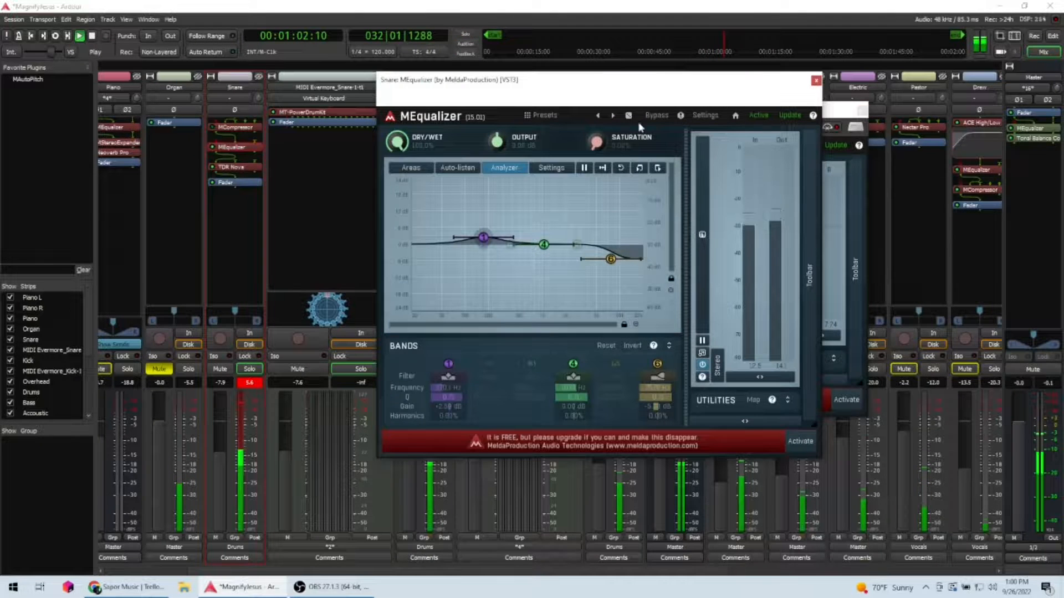
{"action": "left_click", "coordinate": [654, 116]}
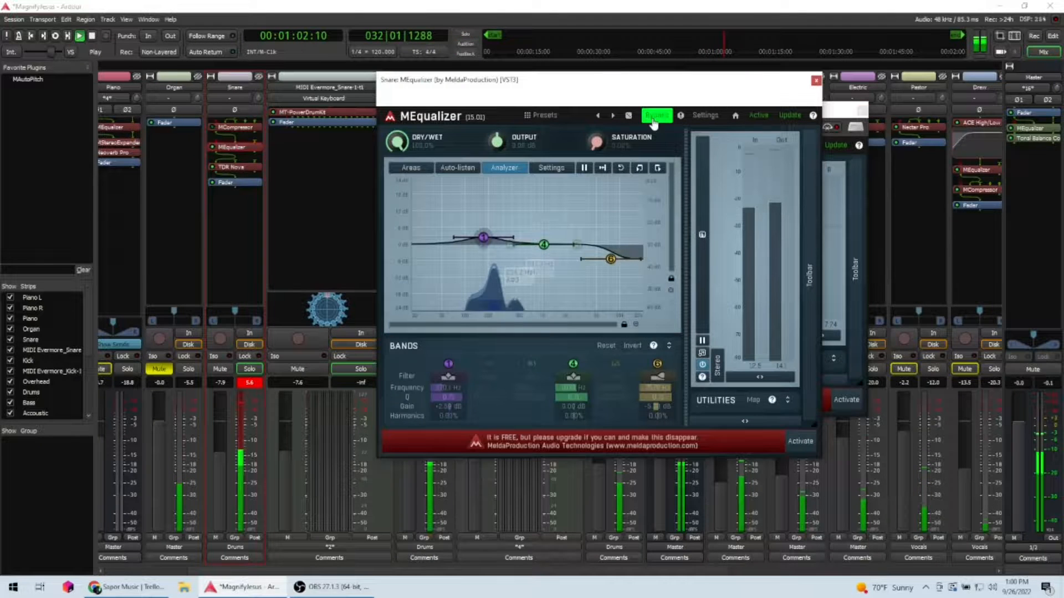
{"action": "double_click", "coordinate": [238, 167]}
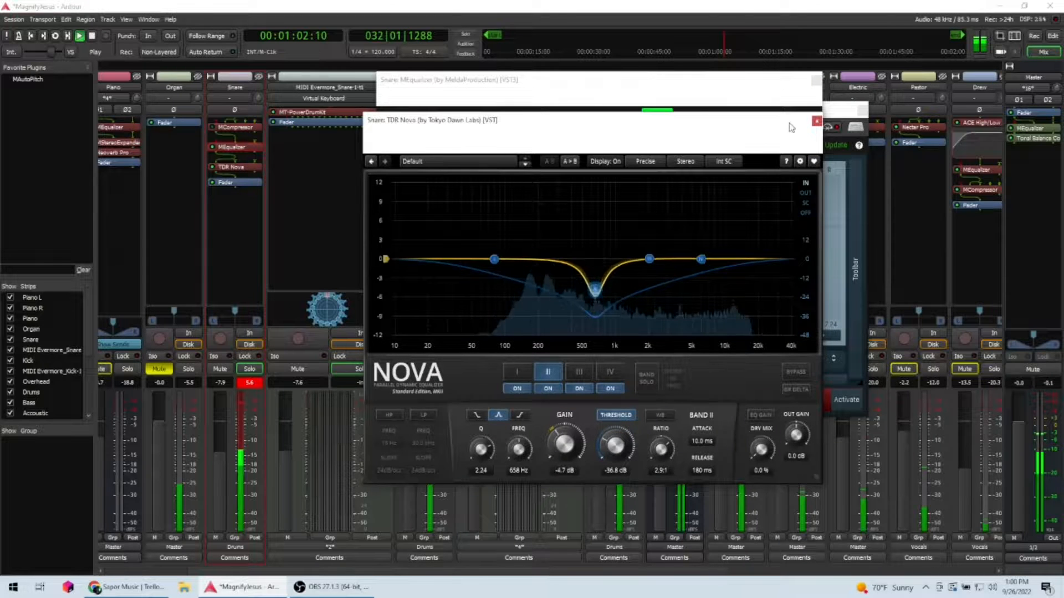
{"action": "left_click_drag", "start_coordinate": [716, 154], "coordinate": [710, 157]}
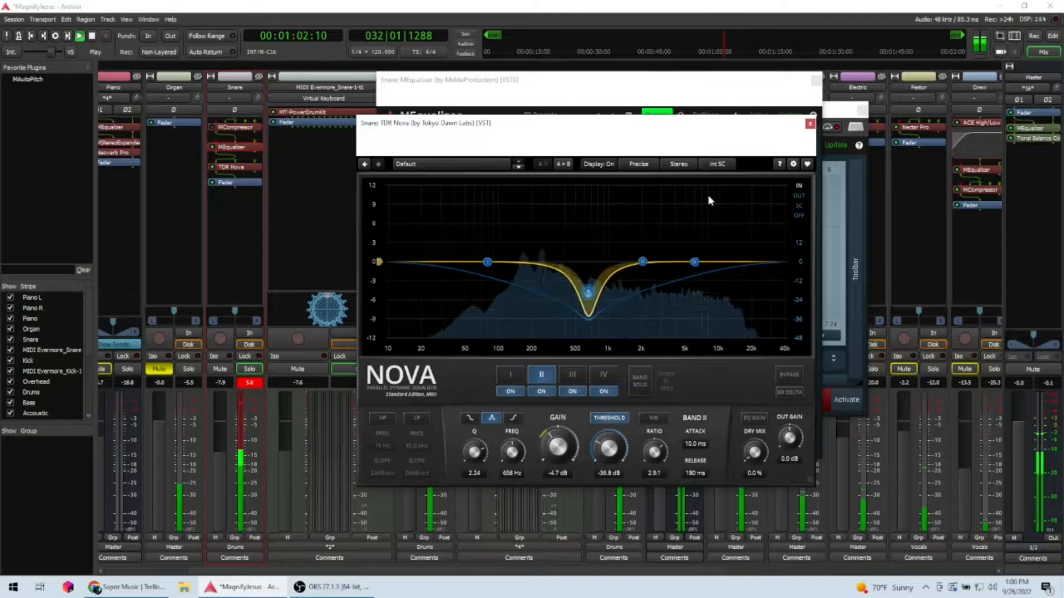